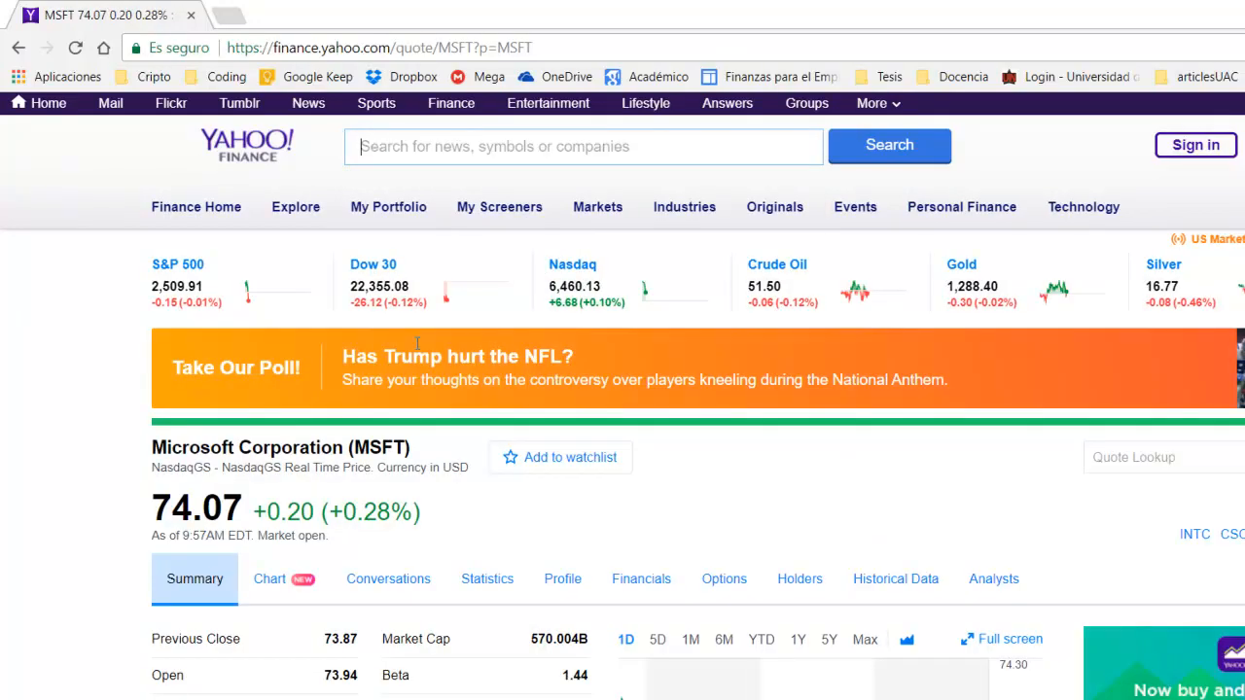
- Open the historical price data for Microsoft Corporation (MSFT) and bring the price table into view
{"action": "scroll", "coordinate": [408, 369], "scroll_direction": "down", "scroll_amount": 1}
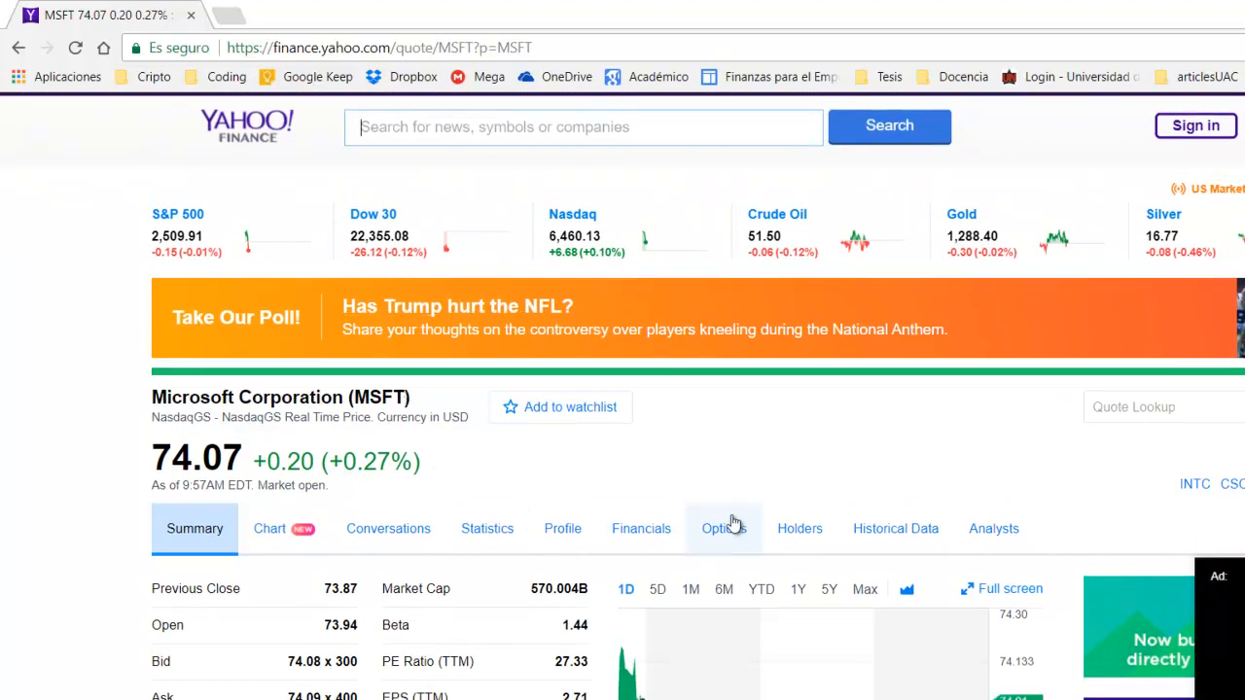
{"action": "left_click", "coordinate": [918, 531]}
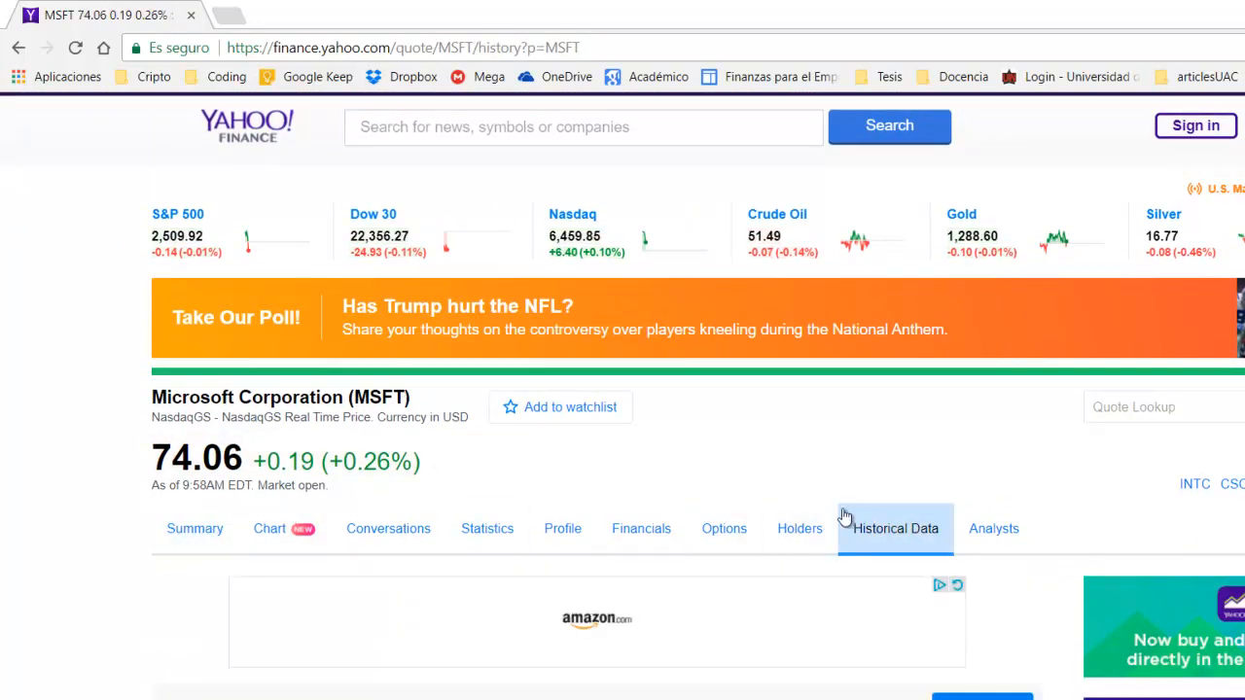
{"action": "scroll", "coordinate": [820, 580], "scroll_direction": "down", "scroll_amount": 2}
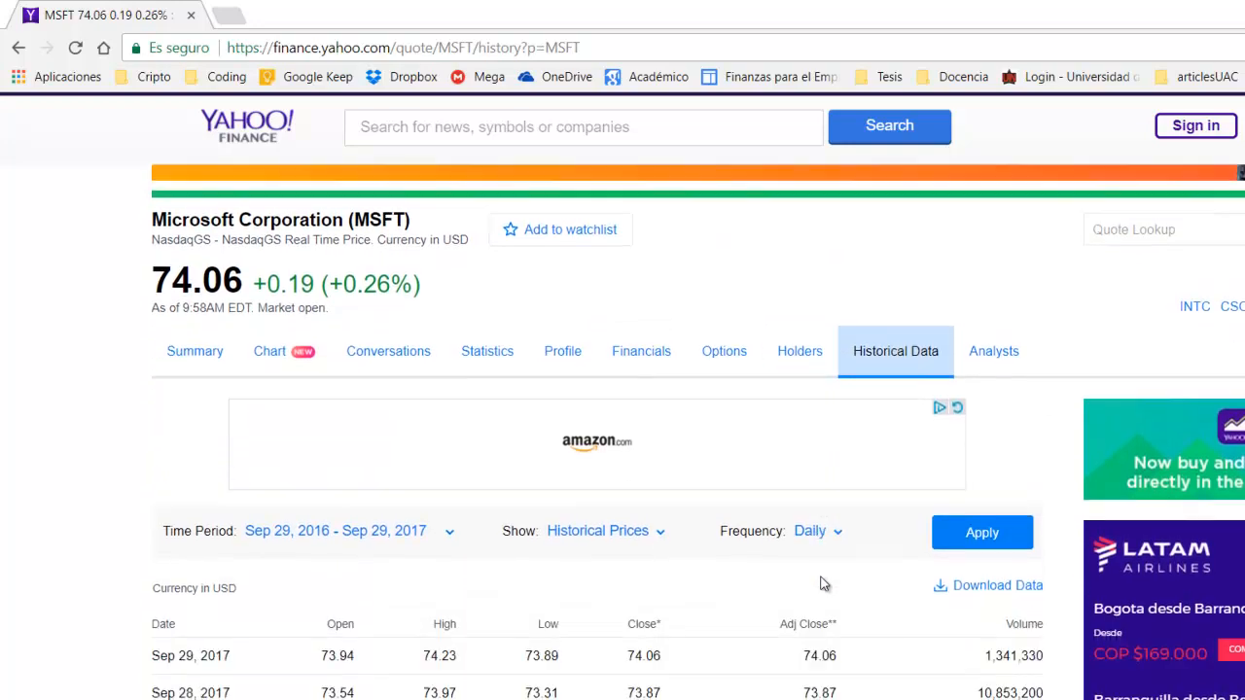
{"action": "scroll", "coordinate": [820, 583], "scroll_direction": "down", "scroll_amount": 1}
{"action": "scroll", "coordinate": [260, 493], "scroll_direction": "down", "scroll_amount": 1}
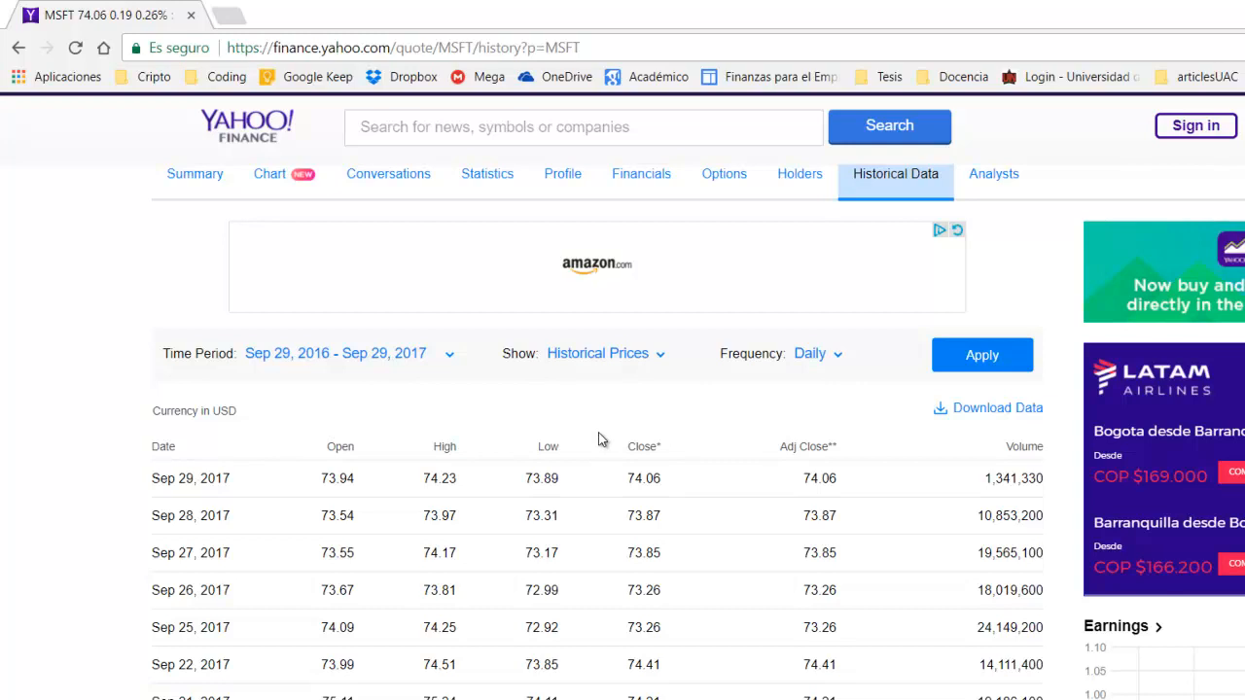
{"action": "key", "text": "ctrl+plus"}
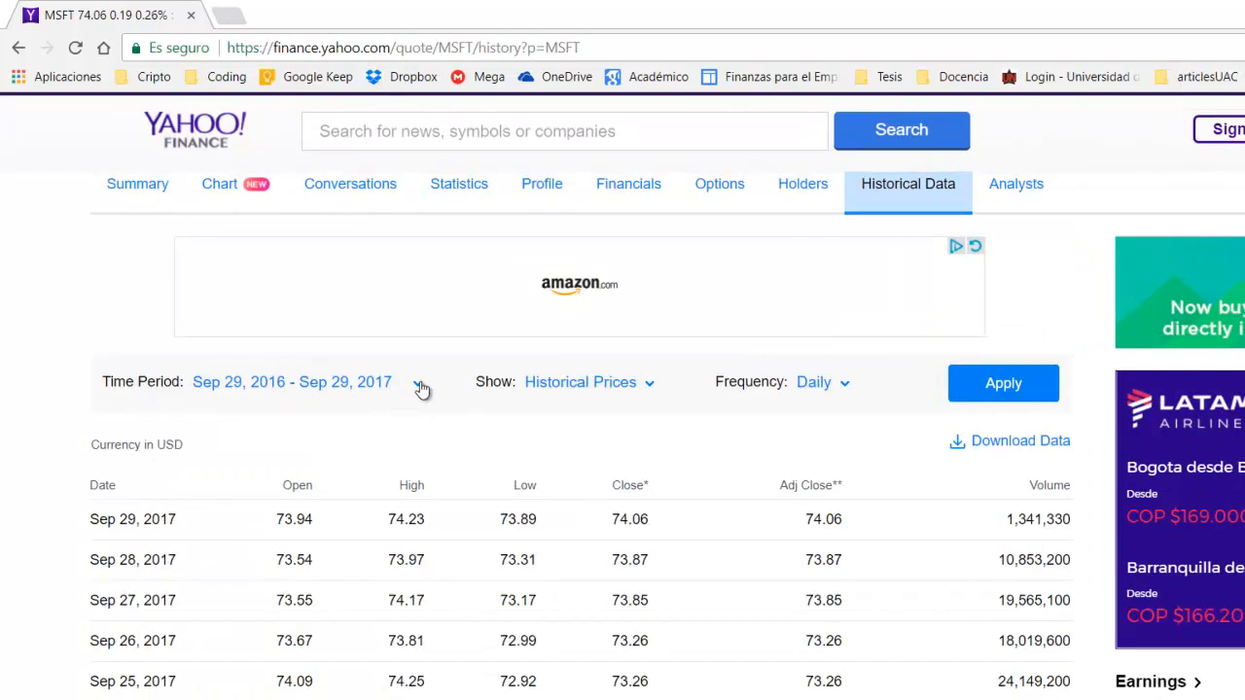
- Apply the one-year time period Sep 29, 2016 - Sep 29, 2017 to the daily historical prices
{"action": "left_click", "coordinate": [417, 383]}
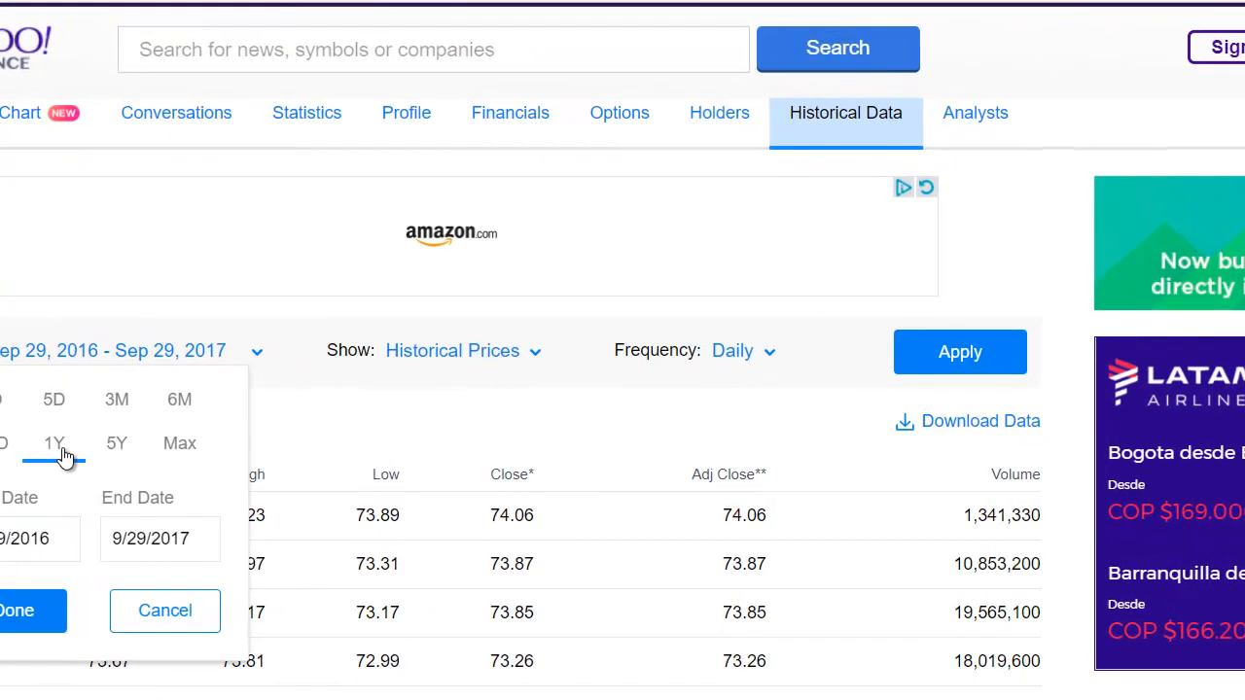
{"action": "left_click", "coordinate": [54, 609]}
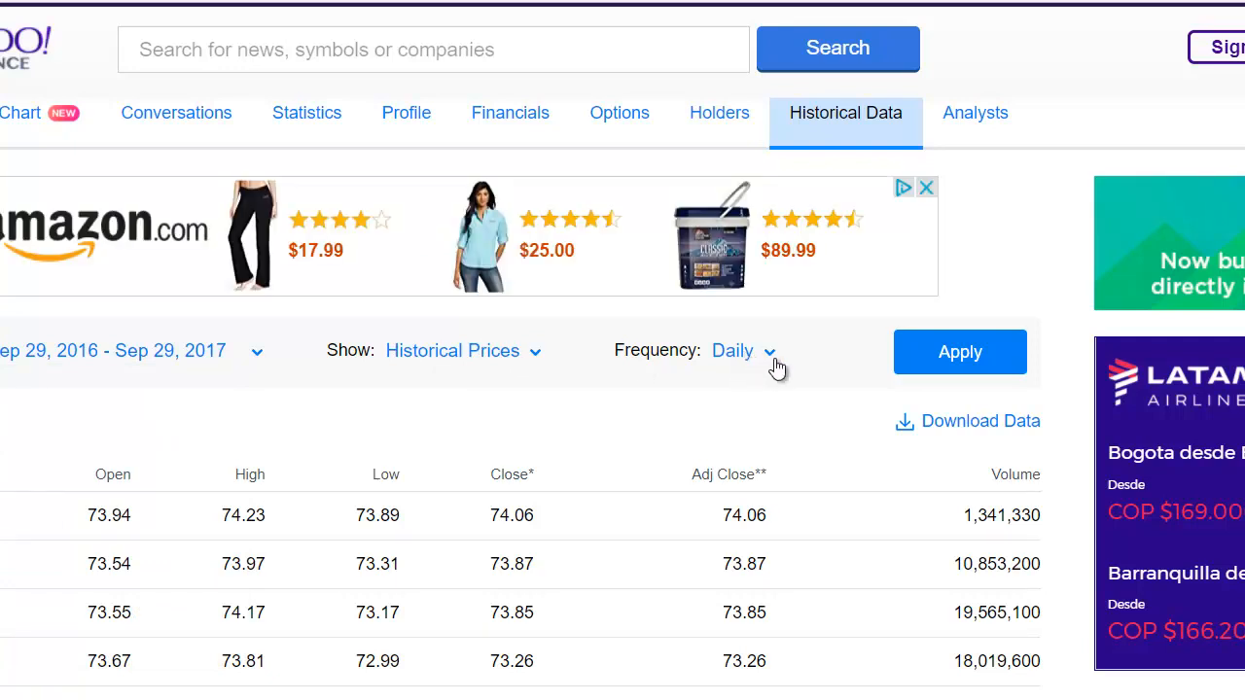
{"action": "left_click", "coordinate": [966, 358]}
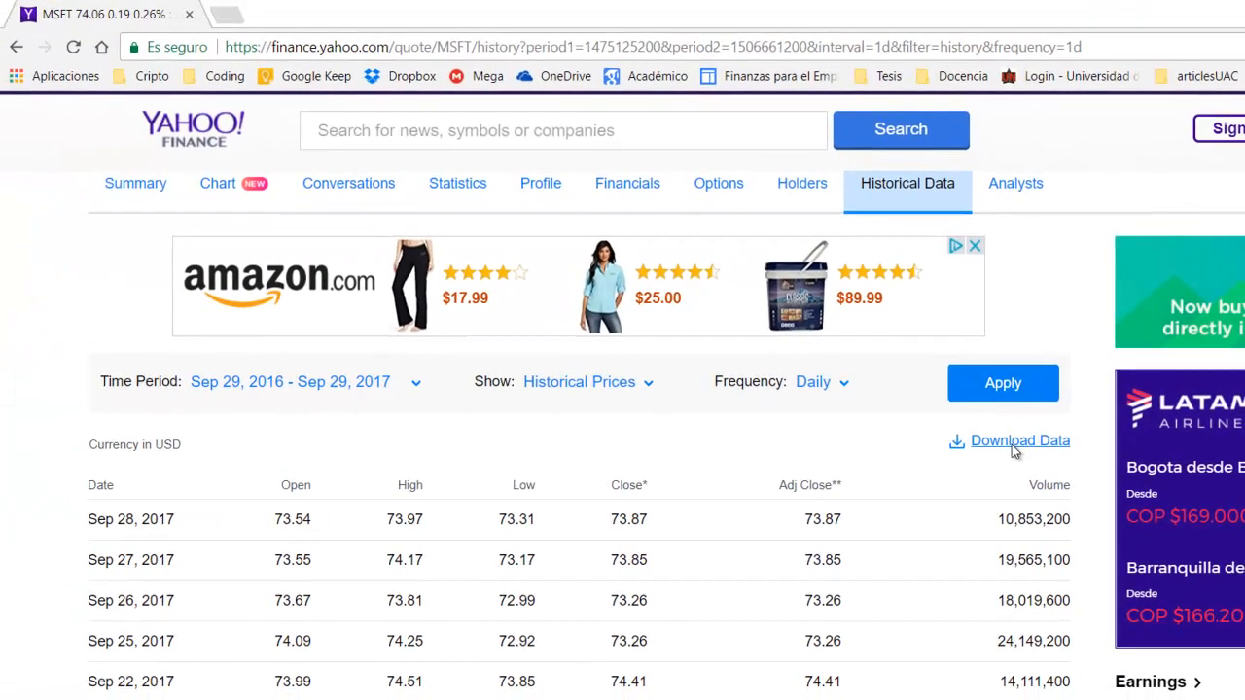
- Download the MSFT historical price data and open the downloaded CSV file in Excel
{"action": "left_click", "coordinate": [972, 428]}
{"action": "left_click", "coordinate": [965, 615]}
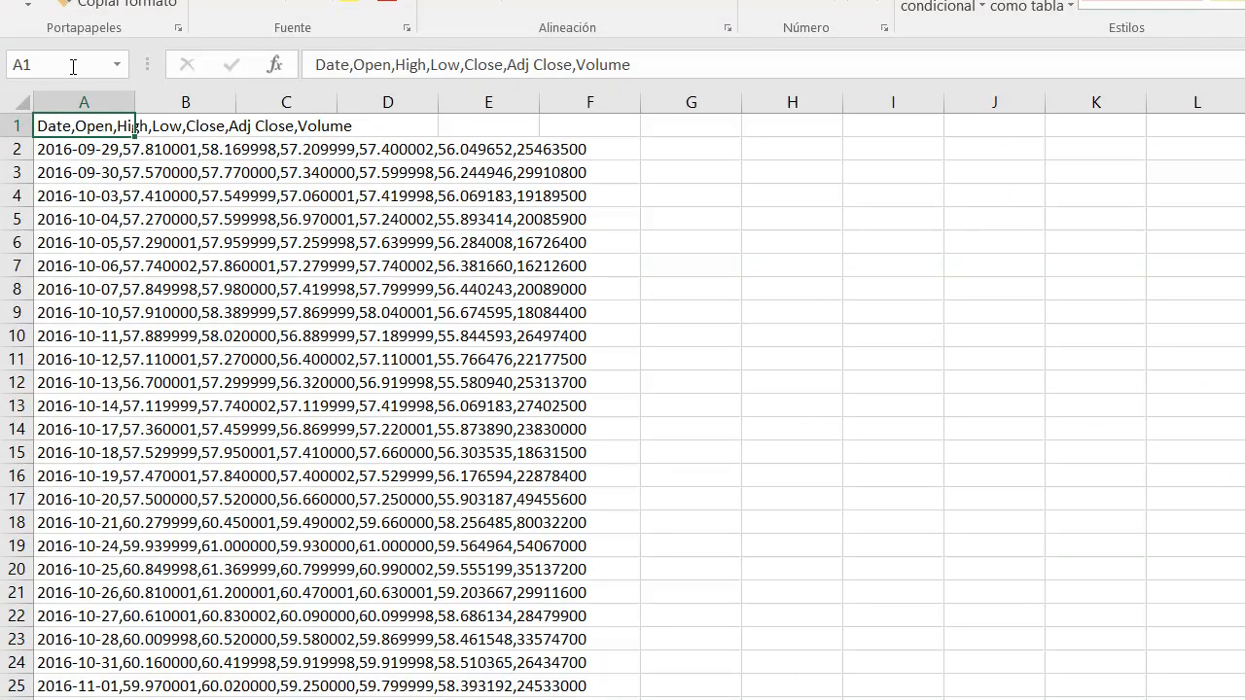
- Start converting all the data in column A with Text to Columns, as delimited text with the comma (Coma) as separator
{"action": "left_click_drag", "start_coordinate": [69, 126], "coordinate": [102, 695]}
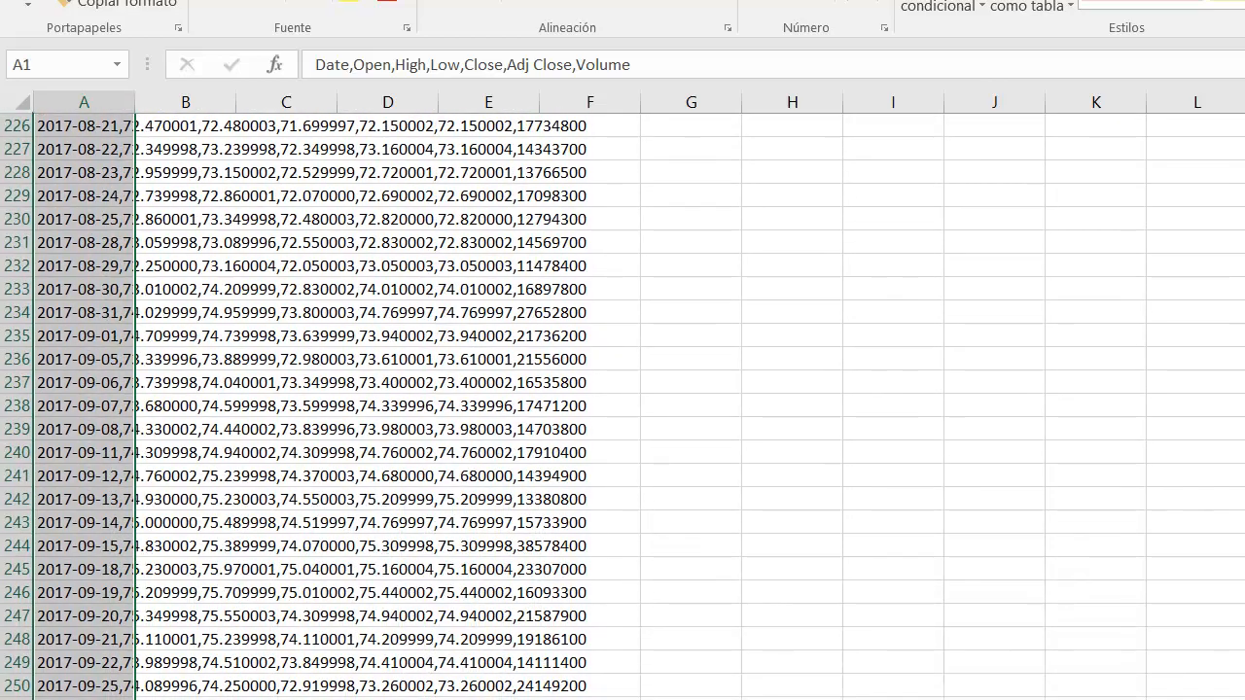
{"action": "scroll", "coordinate": [106, 652], "scroll_direction": "up", "scroll_amount": 20}
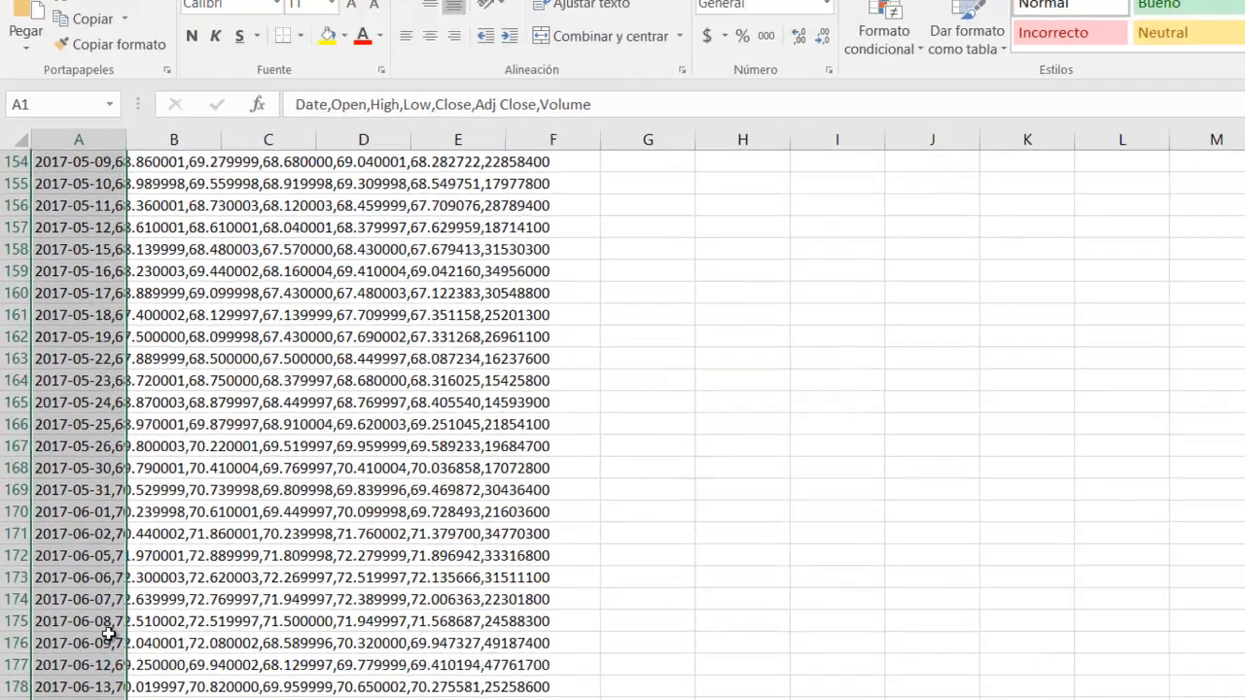
{"action": "scroll", "coordinate": [108, 634], "scroll_direction": "up", "scroll_amount": 20}
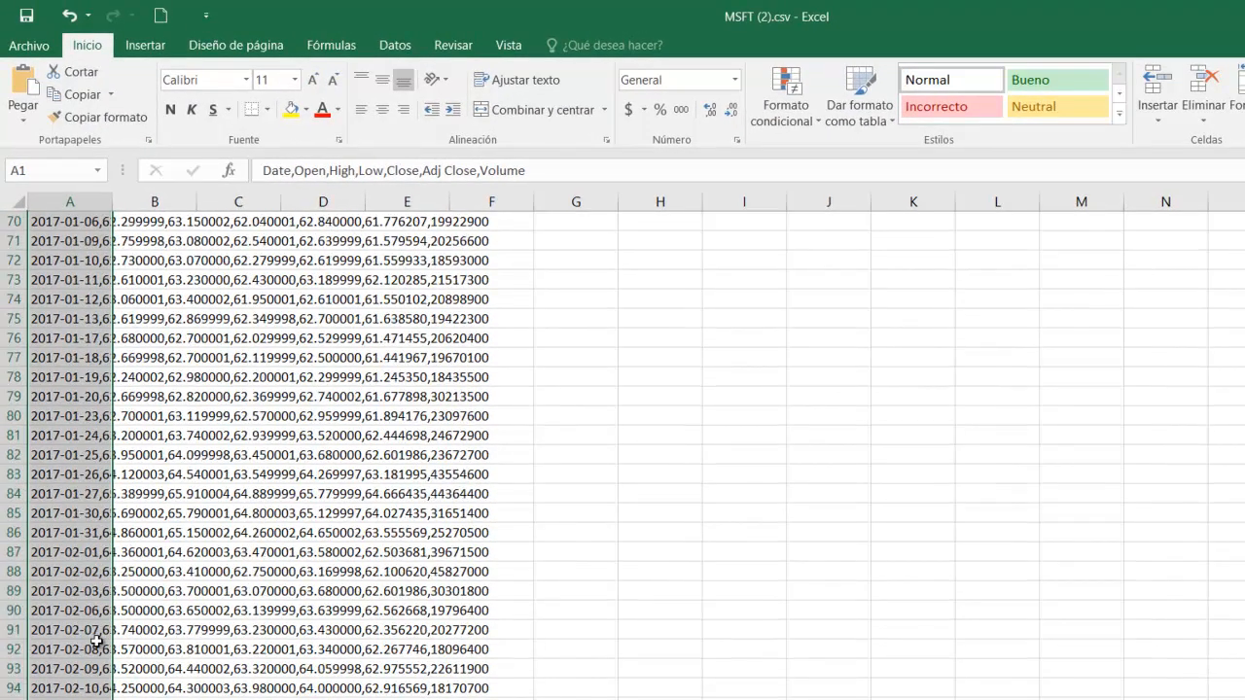
{"action": "scroll", "coordinate": [97, 642], "scroll_direction": "up", "scroll_amount": 20}
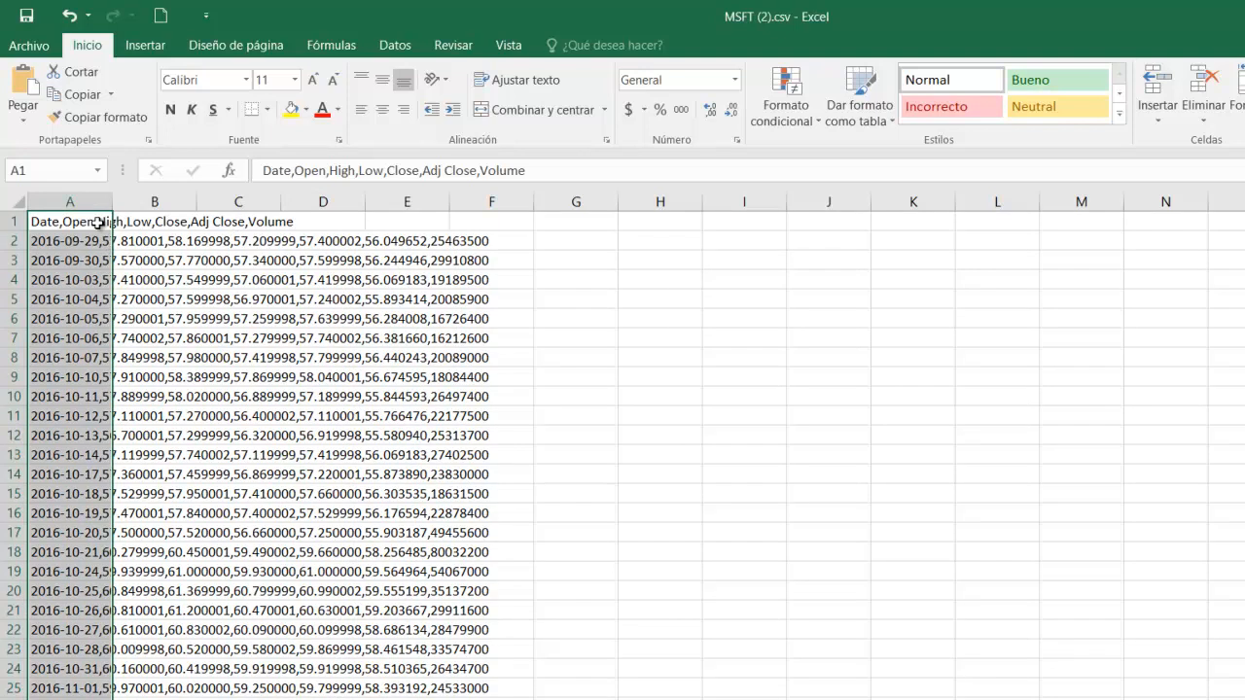
{"action": "left_click", "coordinate": [383, 51]}
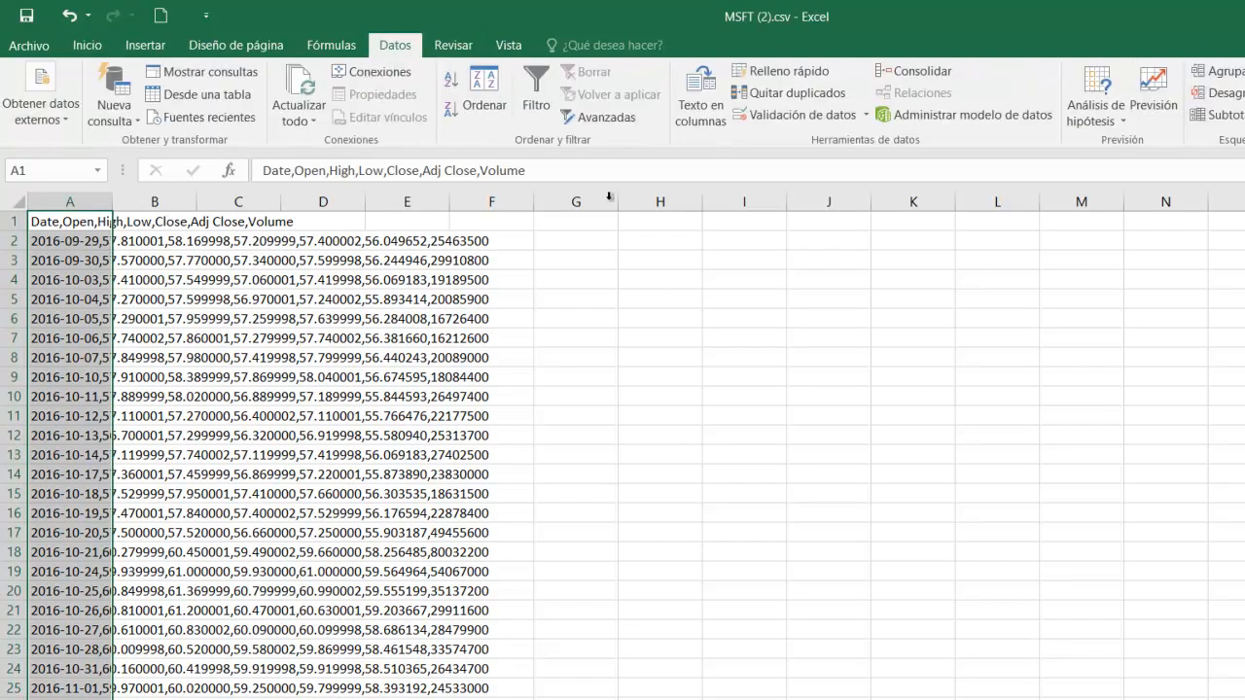
{"action": "left_click", "coordinate": [700, 105]}
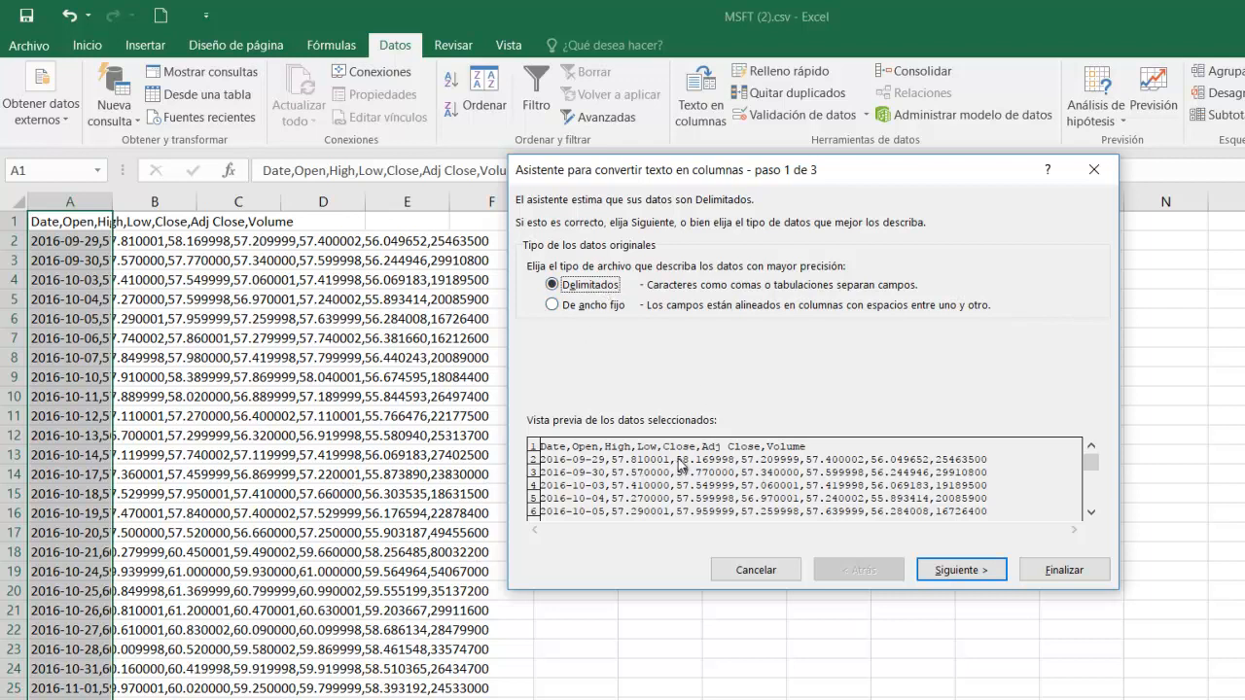
{"action": "left_click", "coordinate": [960, 572]}
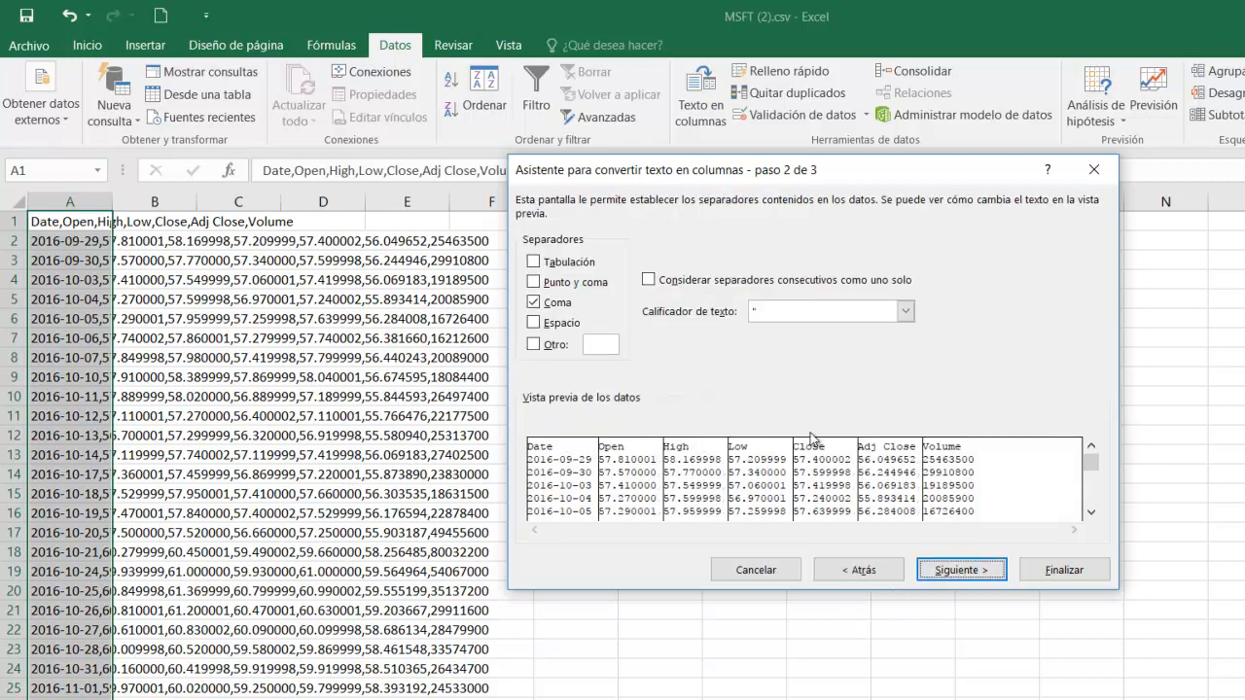
{"action": "left_click", "coordinate": [534, 304]}
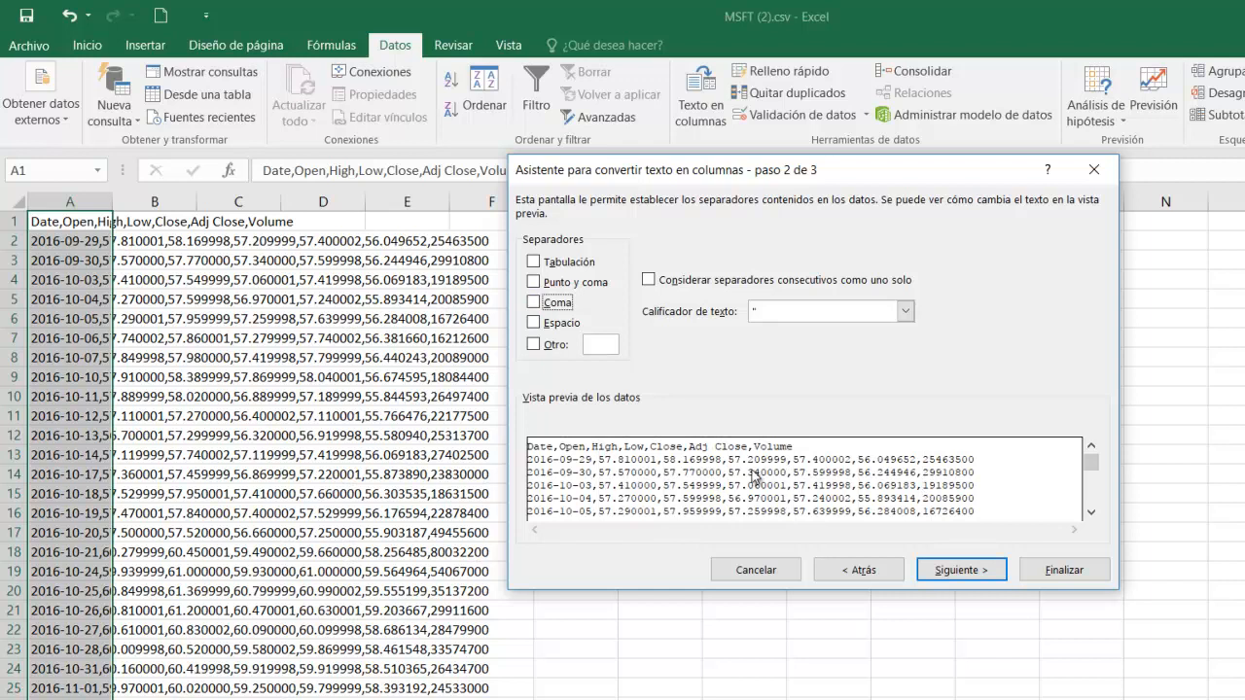
{"action": "left_click", "coordinate": [533, 303]}
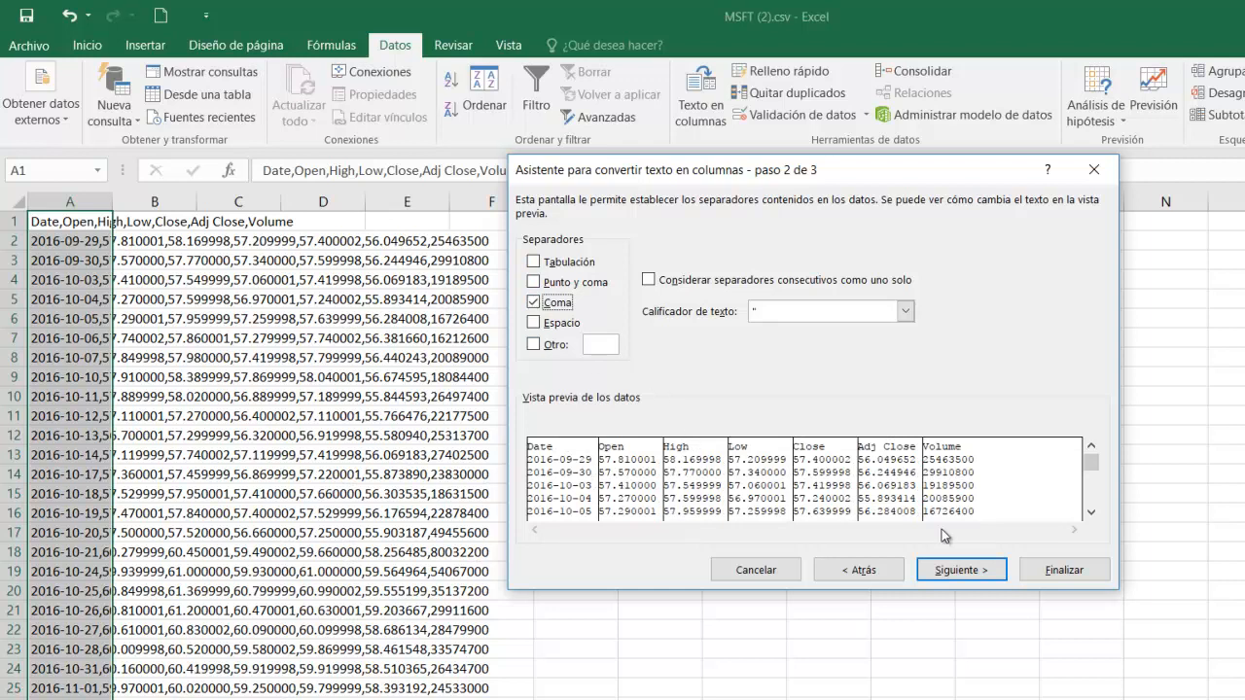
{"action": "left_click", "coordinate": [976, 570]}
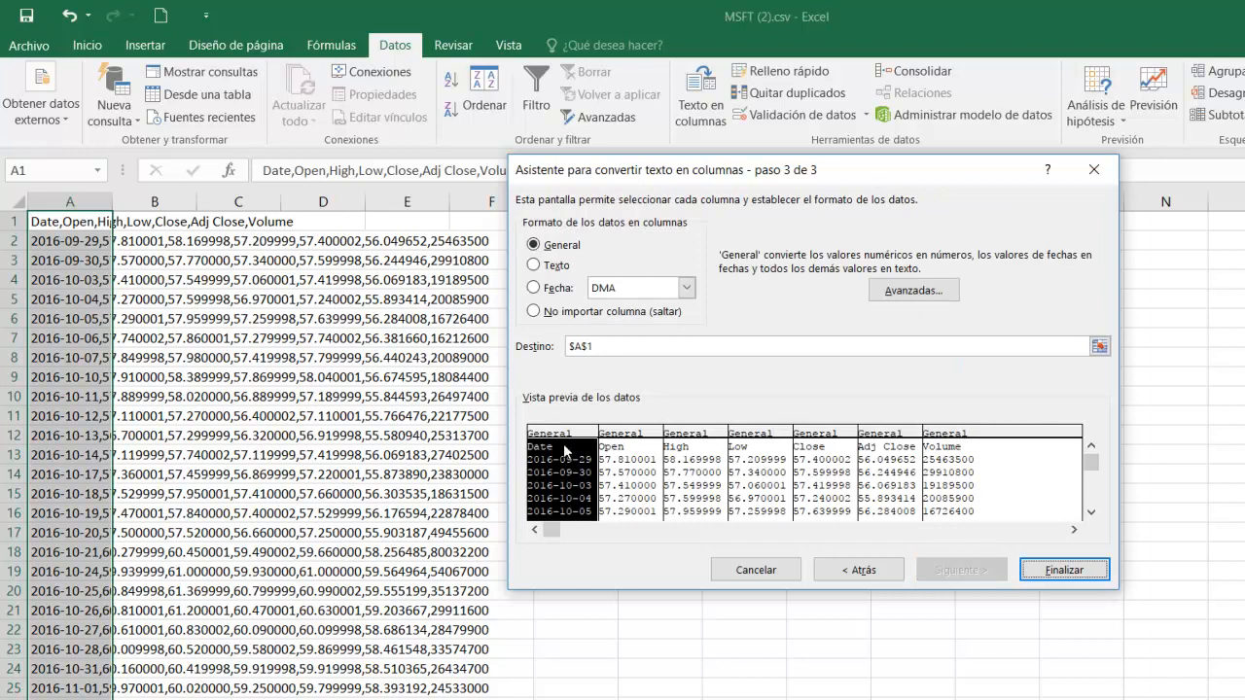
- Set the Date column's data format to Fecha with the AMD order
{"action": "left_click", "coordinate": [546, 290]}
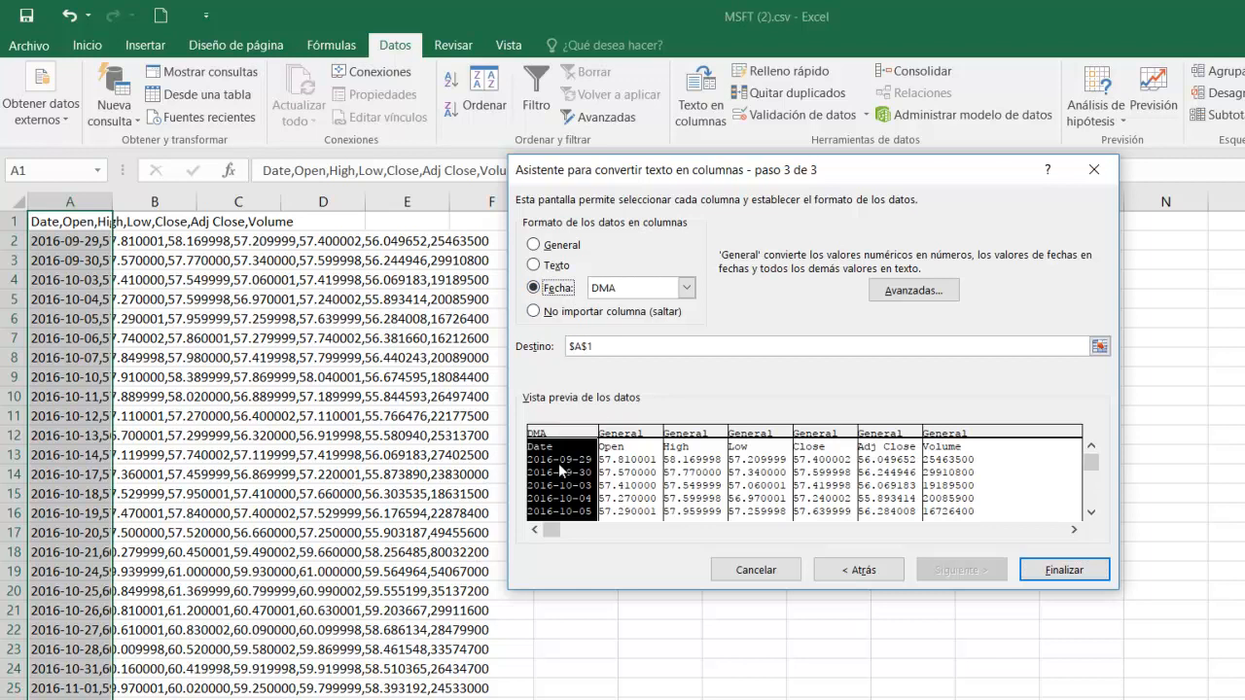
{"action": "left_click", "coordinate": [688, 288]}
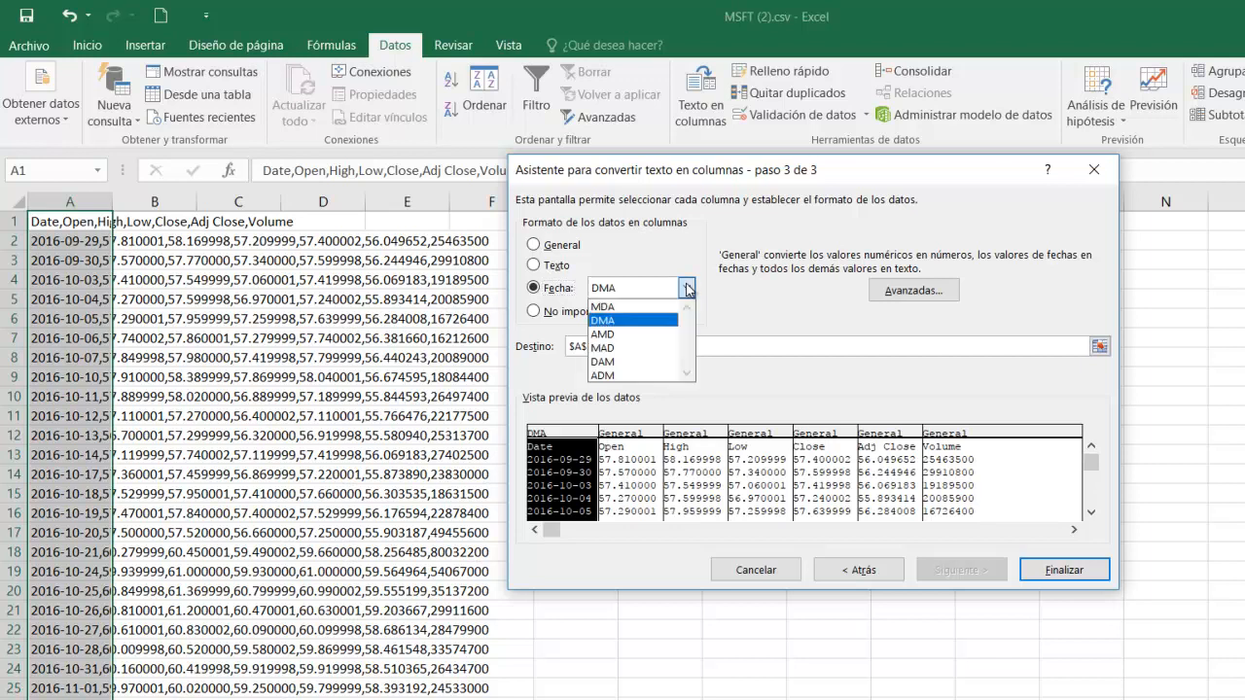
{"action": "left_click", "coordinate": [622, 334]}
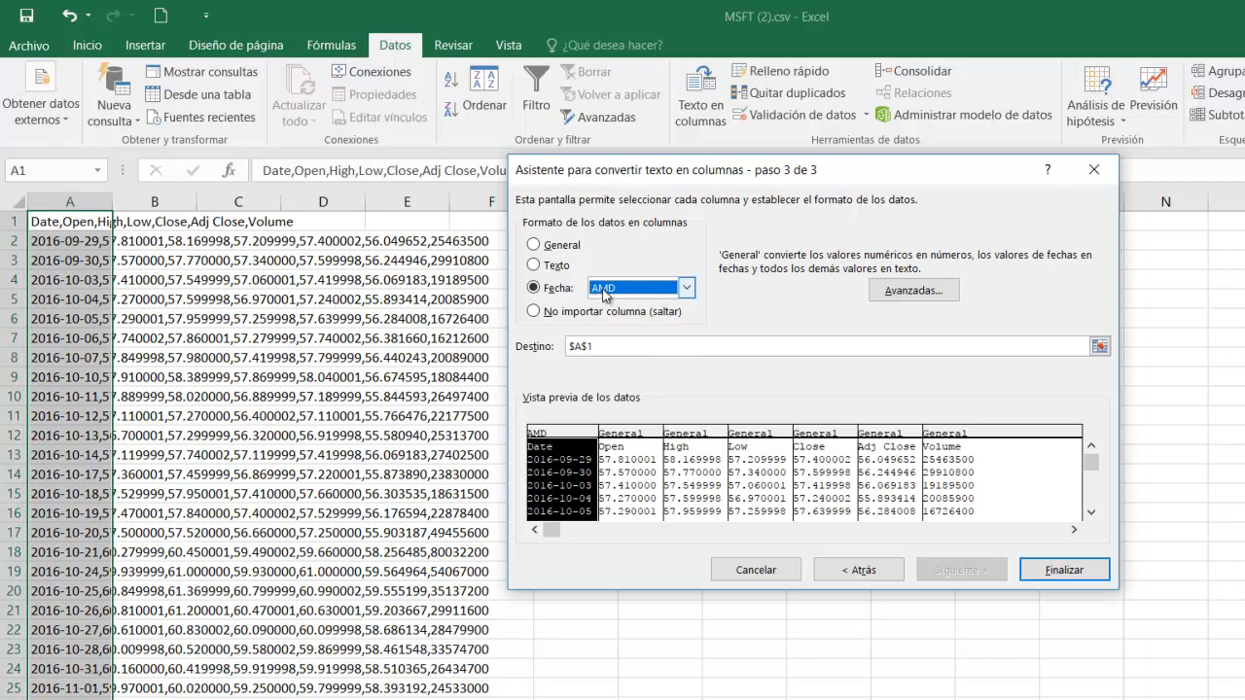
- Exclude the Open, High, Low, Close and Volume columns from the import
{"action": "left_click", "coordinate": [658, 465]}
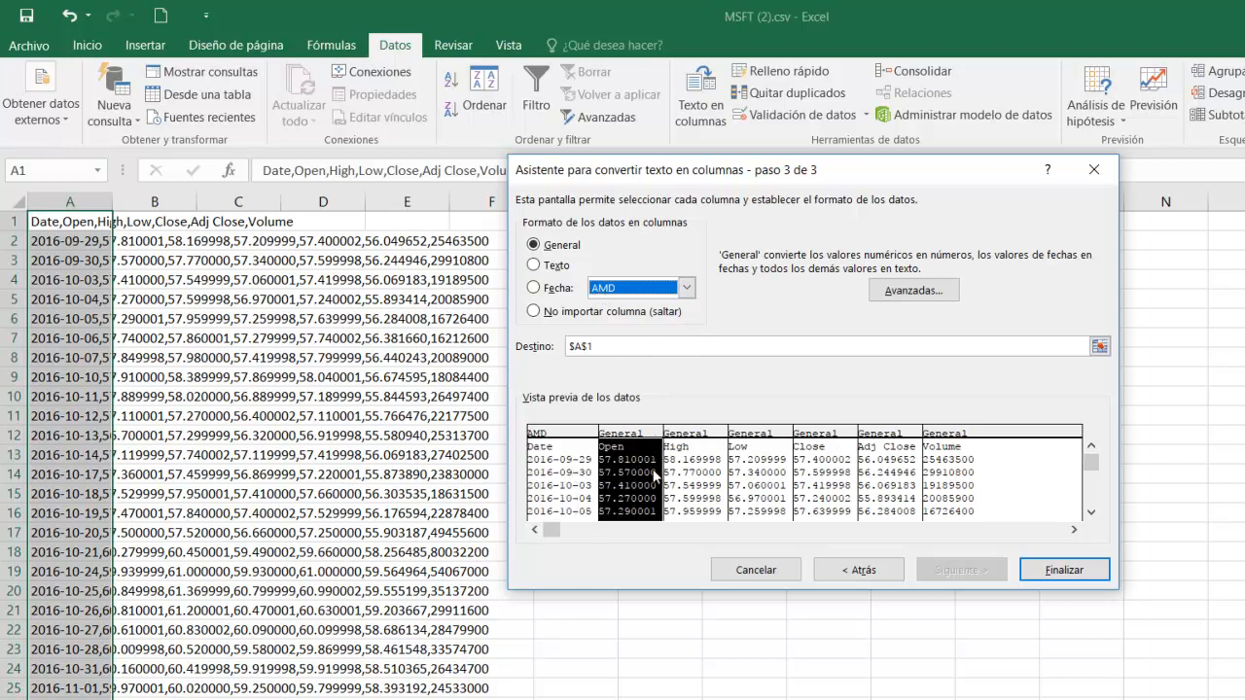
{"action": "left_click", "coordinate": [574, 311]}
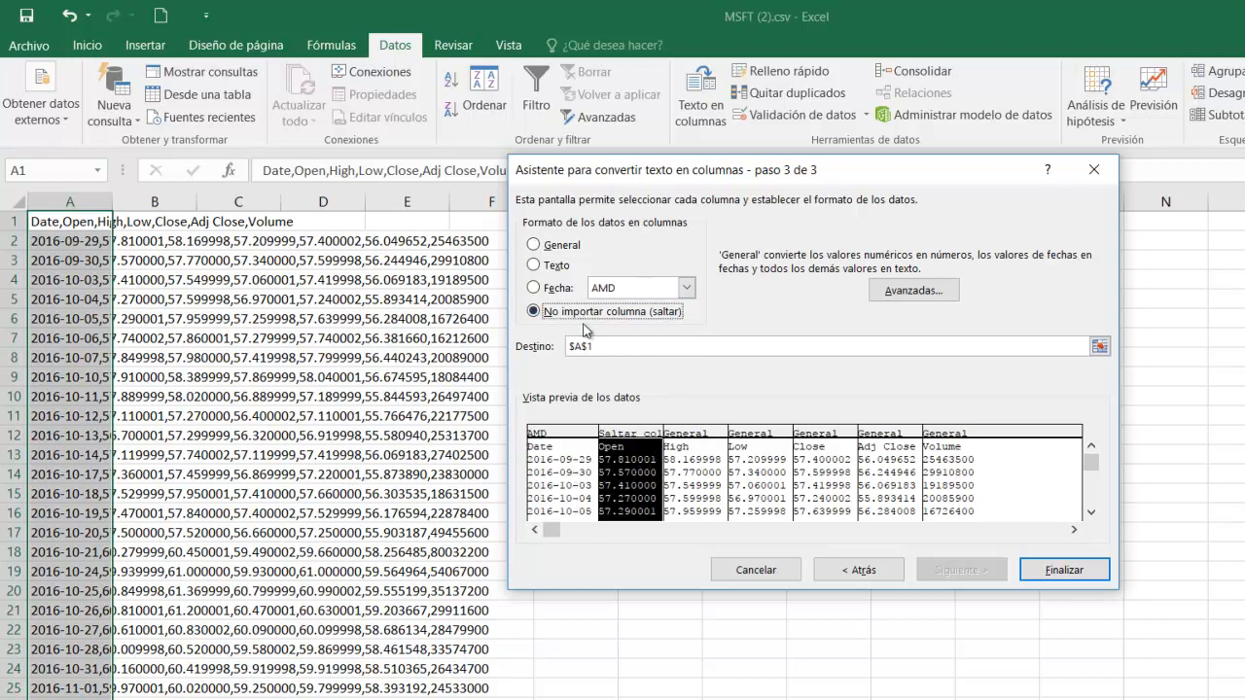
{"action": "left_click", "coordinate": [714, 476]}
{"action": "left_click", "coordinate": [557, 311]}
{"action": "left_click", "coordinate": [762, 476]}
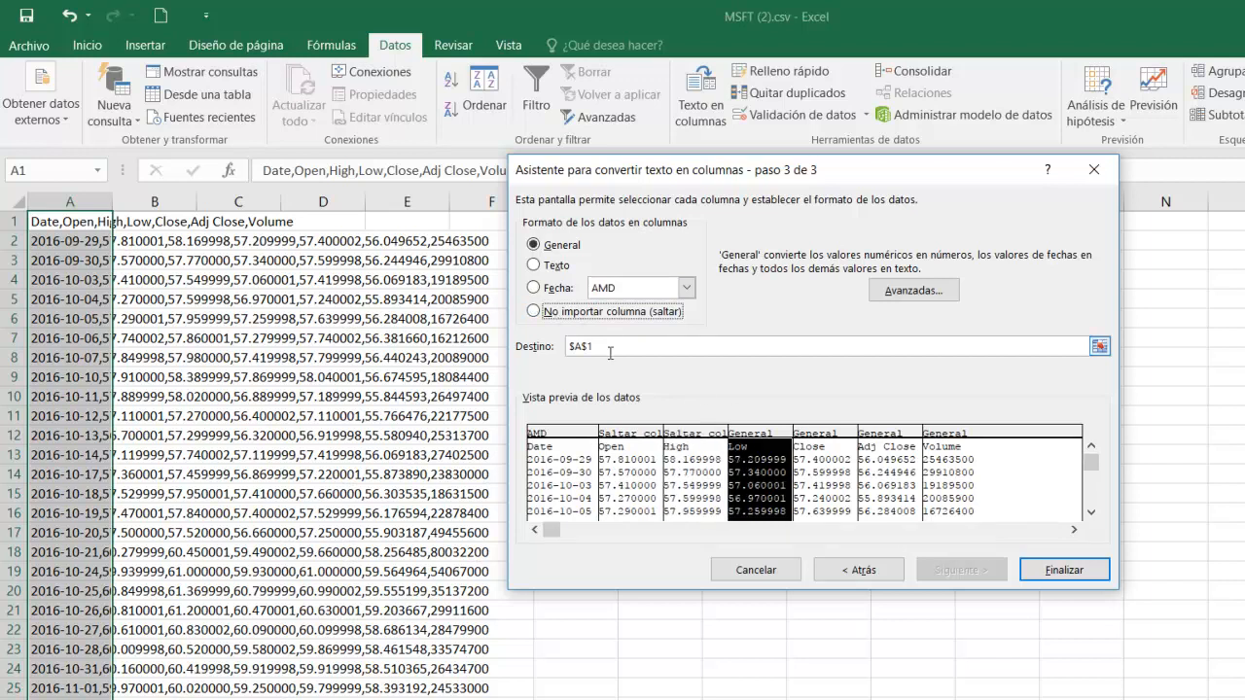
{"action": "left_click", "coordinate": [534, 311]}
{"action": "left_click", "coordinate": [834, 477]}
{"action": "left_click", "coordinate": [551, 313]}
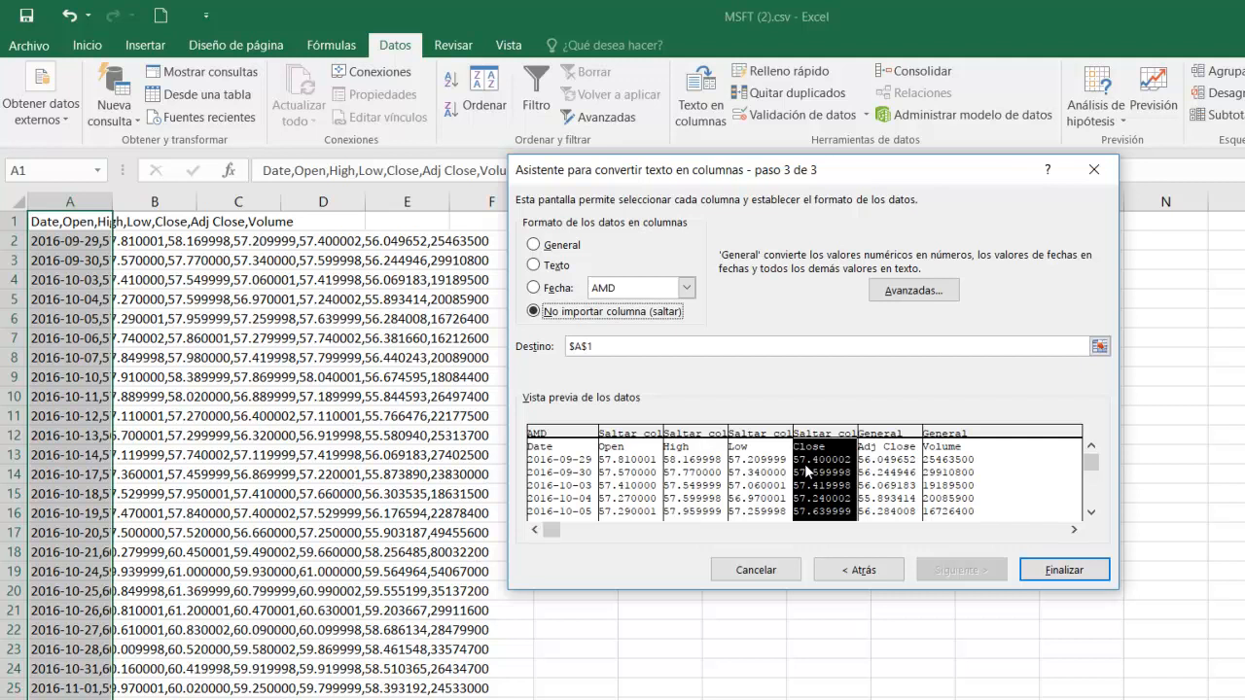
{"action": "left_click", "coordinate": [973, 459]}
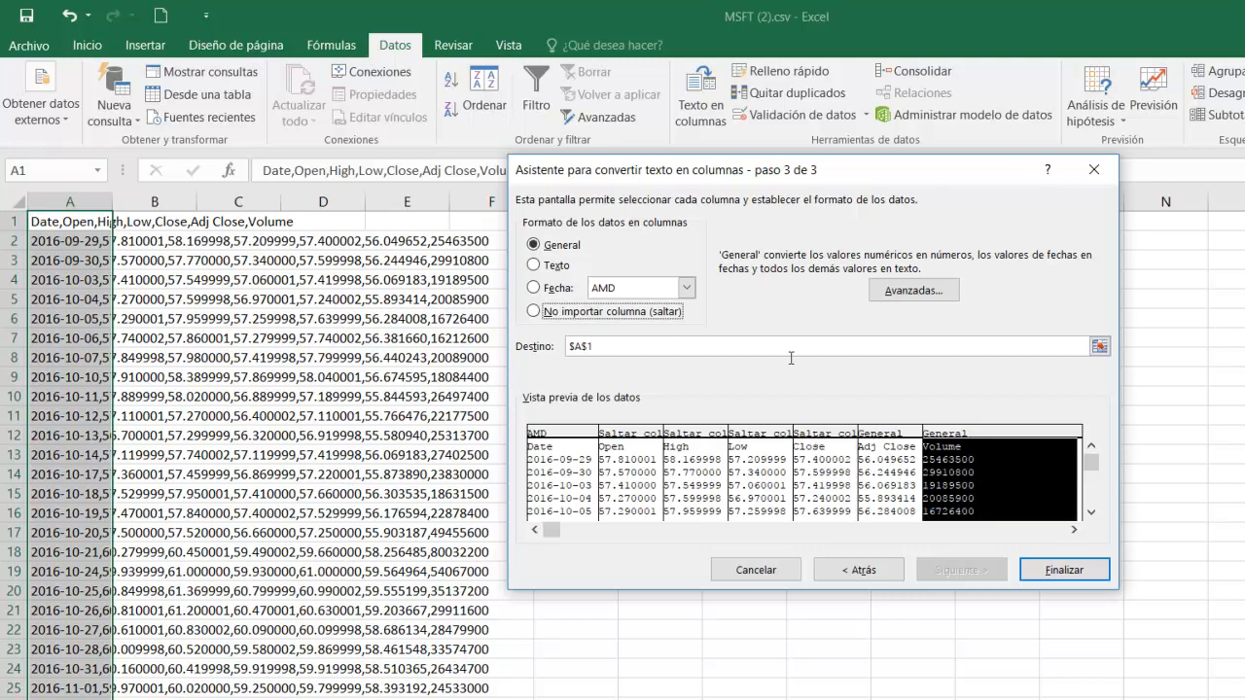
{"action": "left_click", "coordinate": [544, 313]}
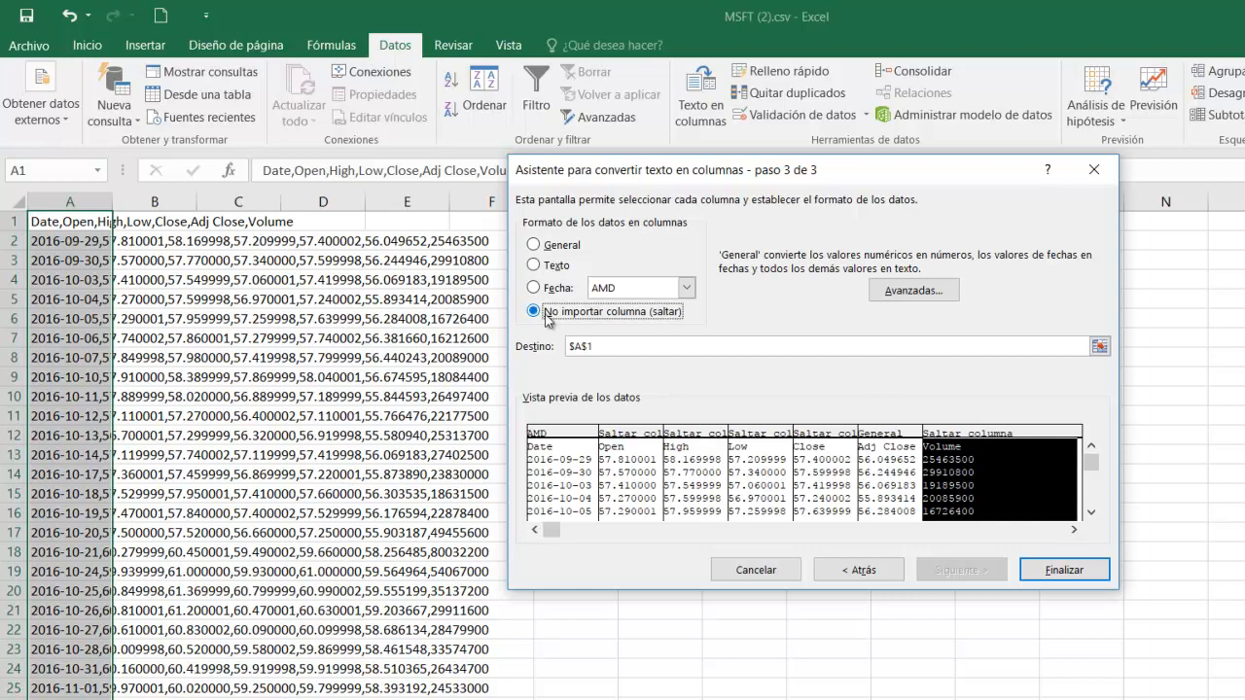
- For the Adj Close column, set a period as decimal separator and a comma as thousands separator, and finish the conversion
{"action": "left_click", "coordinate": [905, 469]}
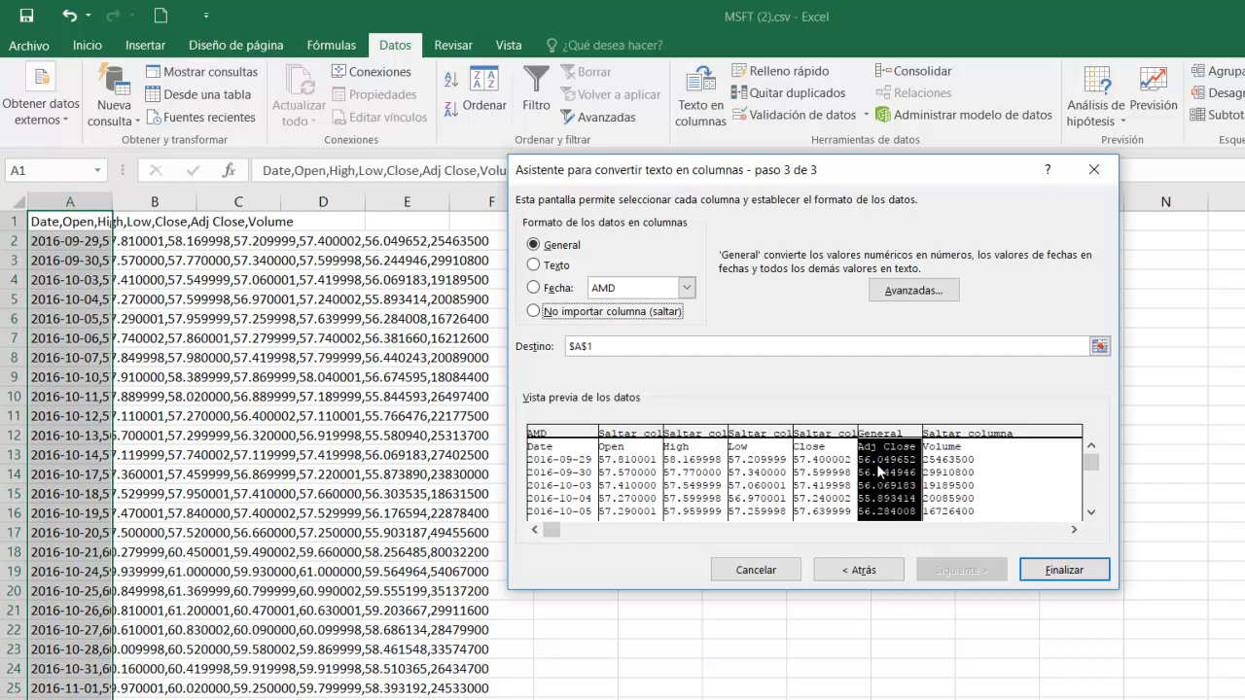
{"action": "left_click", "coordinate": [904, 292]}
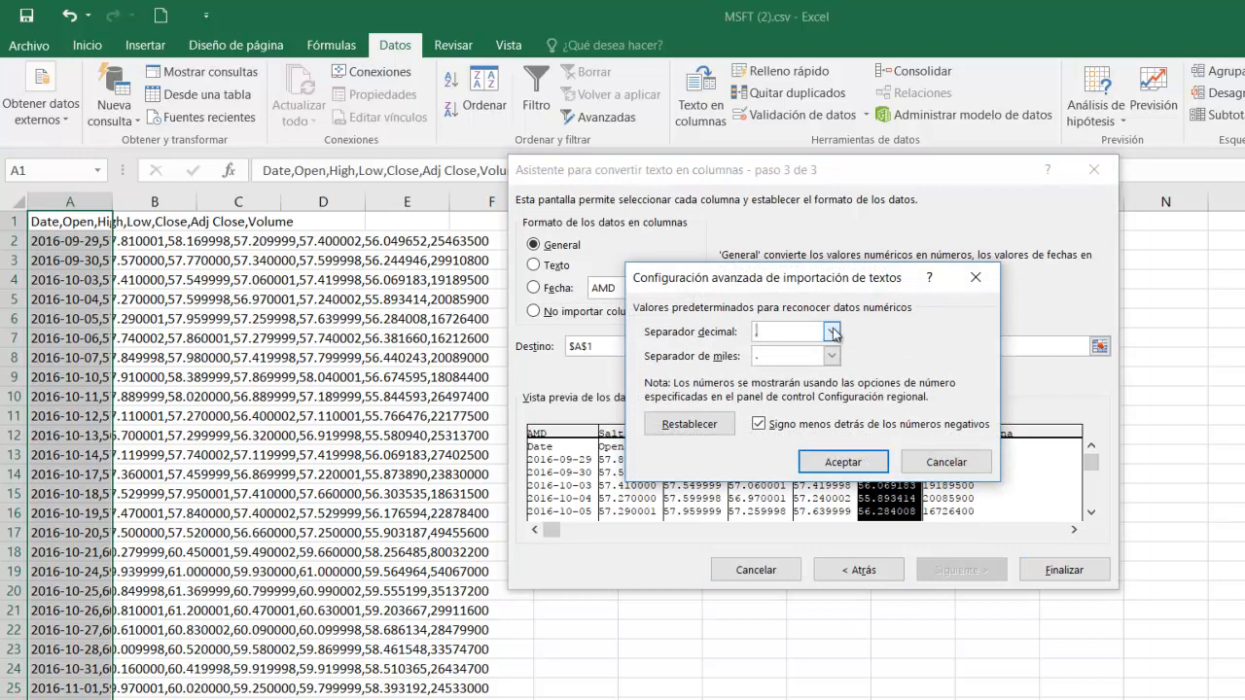
{"action": "left_click", "coordinate": [832, 332]}
{"action": "left_click", "coordinate": [768, 363]}
{"action": "left_click", "coordinate": [831, 356]}
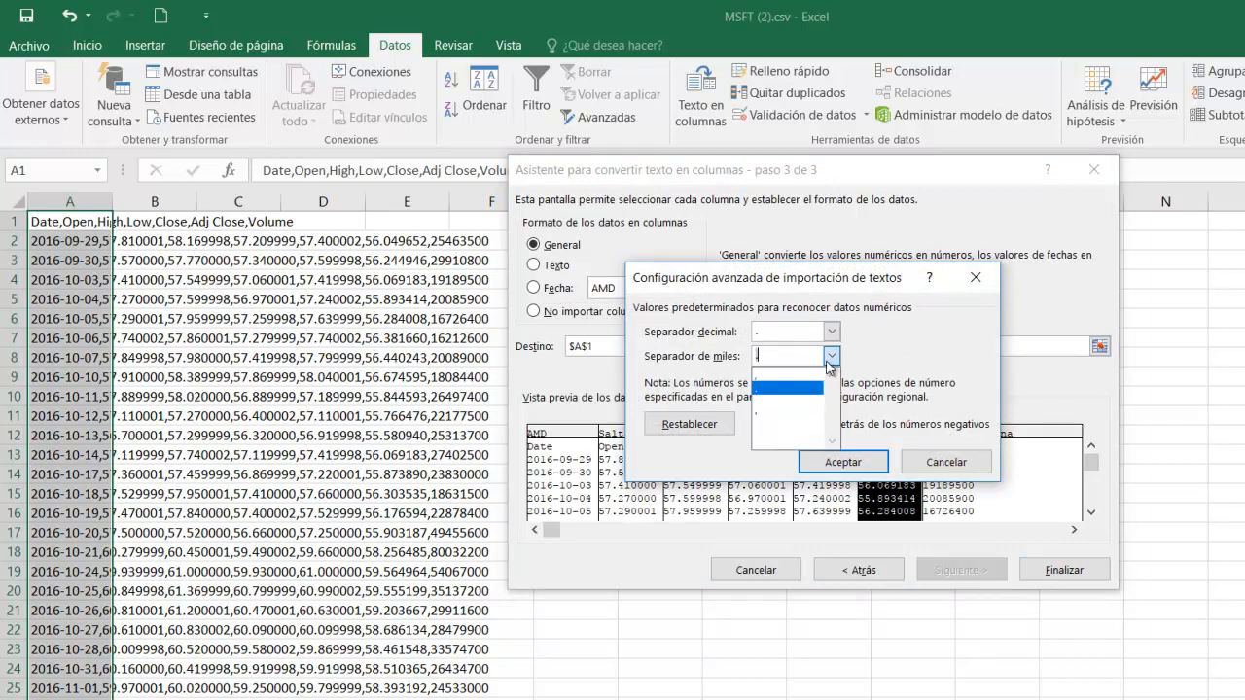
{"action": "left_click", "coordinate": [784, 375]}
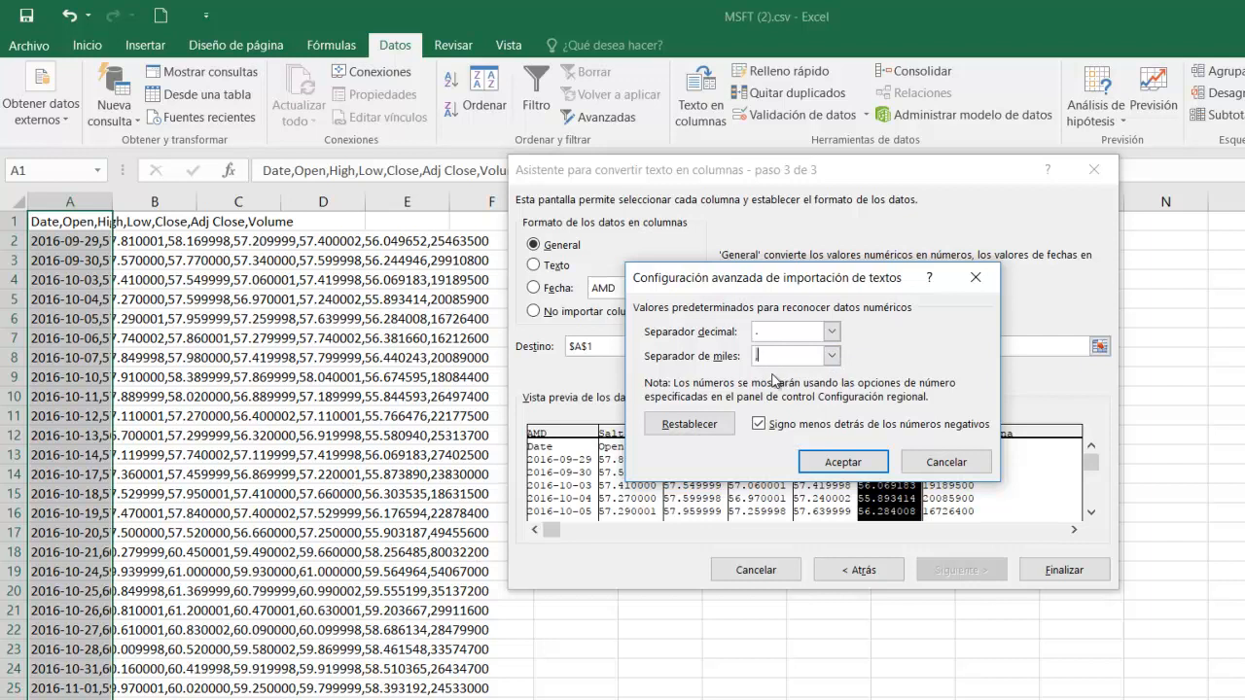
{"action": "left_click", "coordinate": [845, 463]}
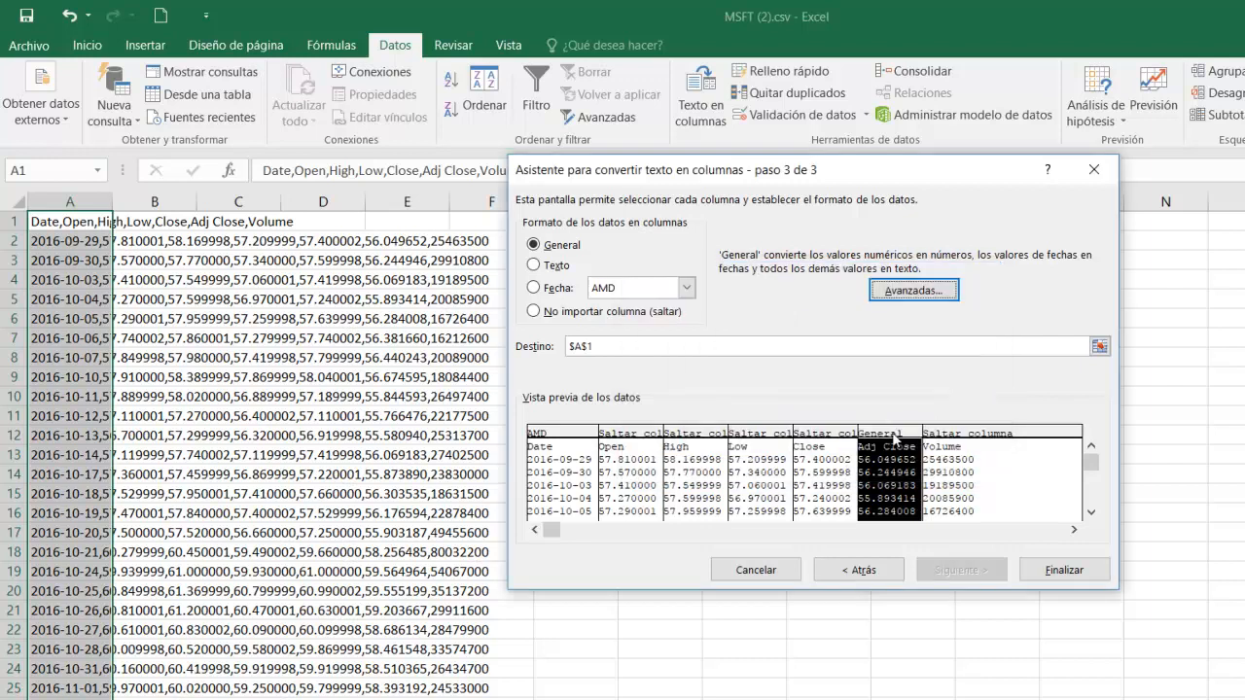
{"action": "left_click", "coordinate": [1064, 570]}
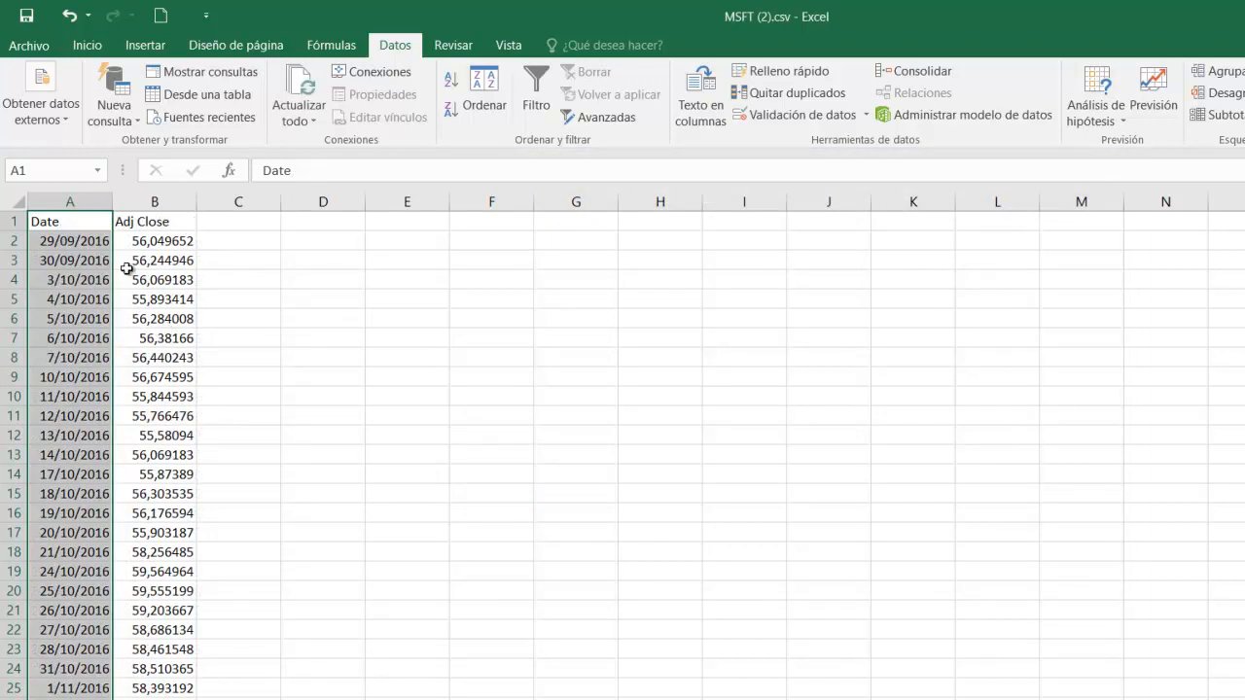
{"action": "left_click", "coordinate": [93, 241]}
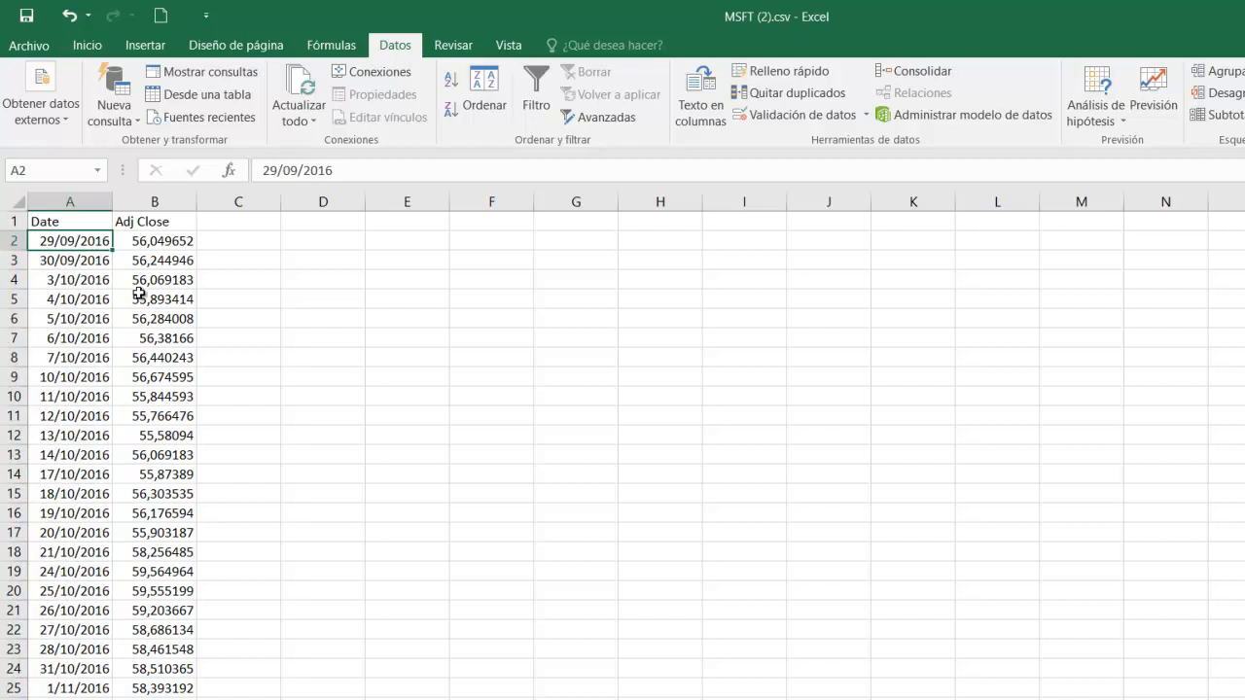
- Check the converted dates in column A and the adjusted close prices in column B
{"action": "left_click_drag", "start_coordinate": [86, 245], "coordinate": [101, 399]}
{"action": "left_click_drag", "start_coordinate": [157, 243], "coordinate": [170, 492]}
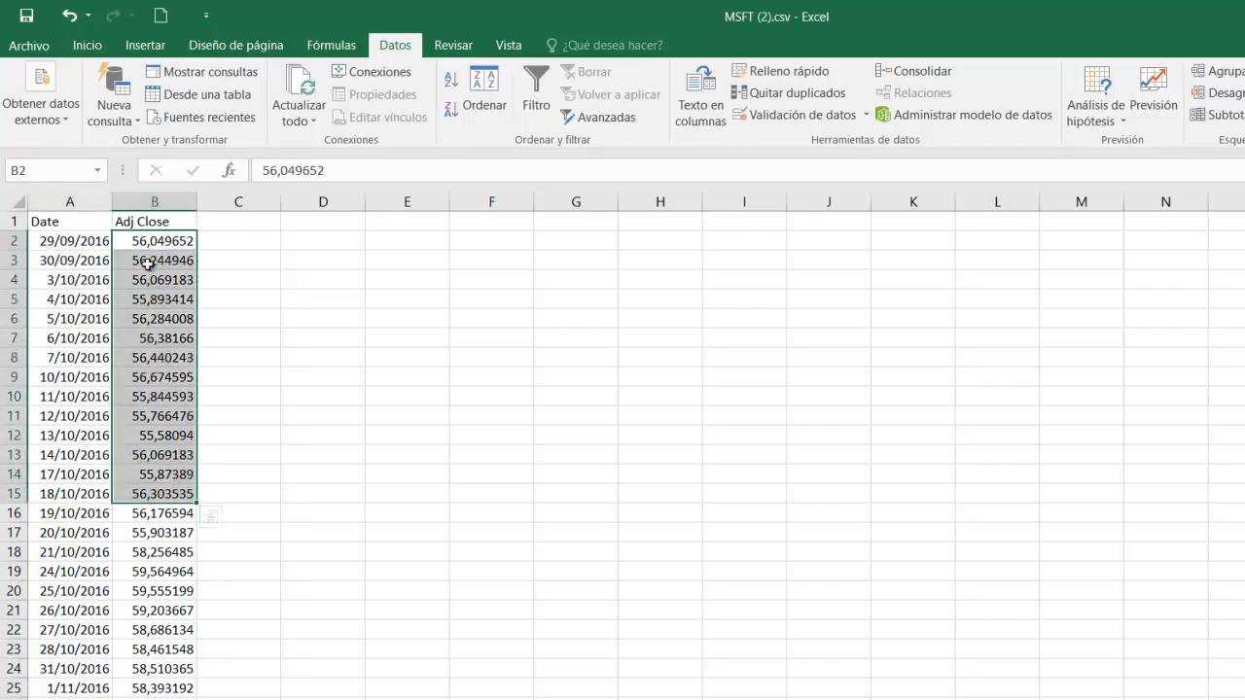
{"action": "left_click", "coordinate": [153, 222]}
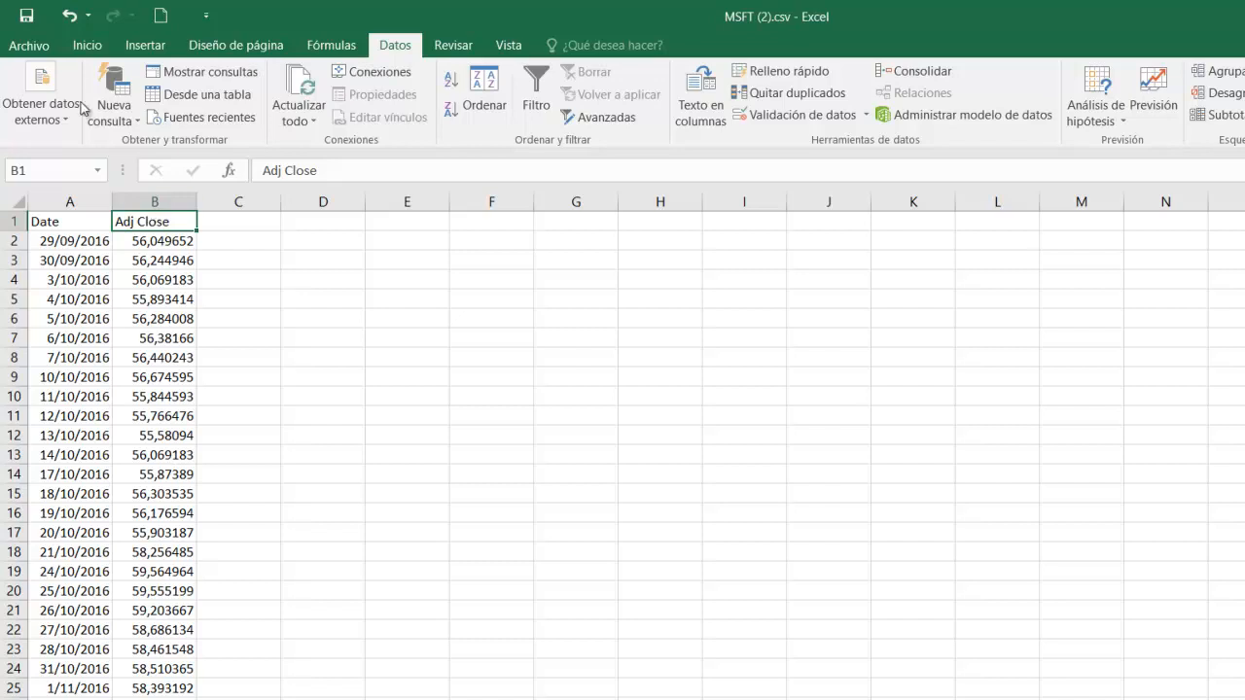
- Save a copy of the file in the Downloads folder as an Excel workbook (Libro de Excel), MSFT (2).xlsx
{"action": "left_click", "coordinate": [38, 46]}
{"action": "left_click", "coordinate": [81, 225]}
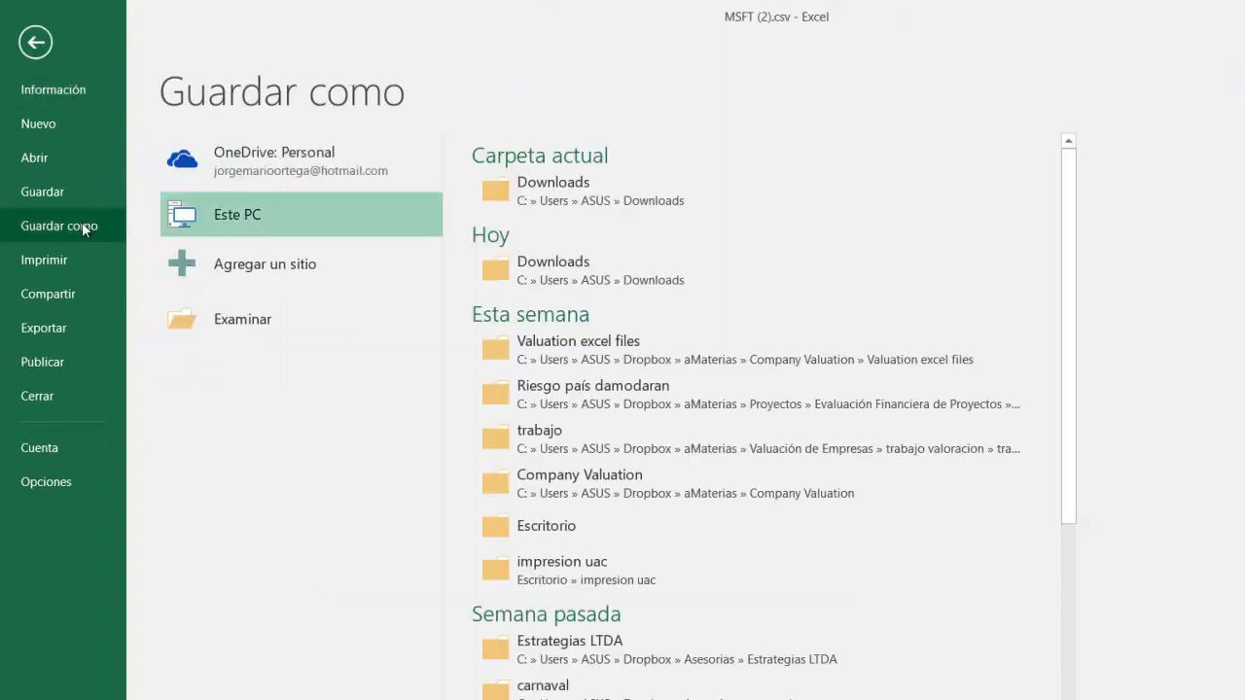
{"action": "left_click", "coordinate": [694, 216]}
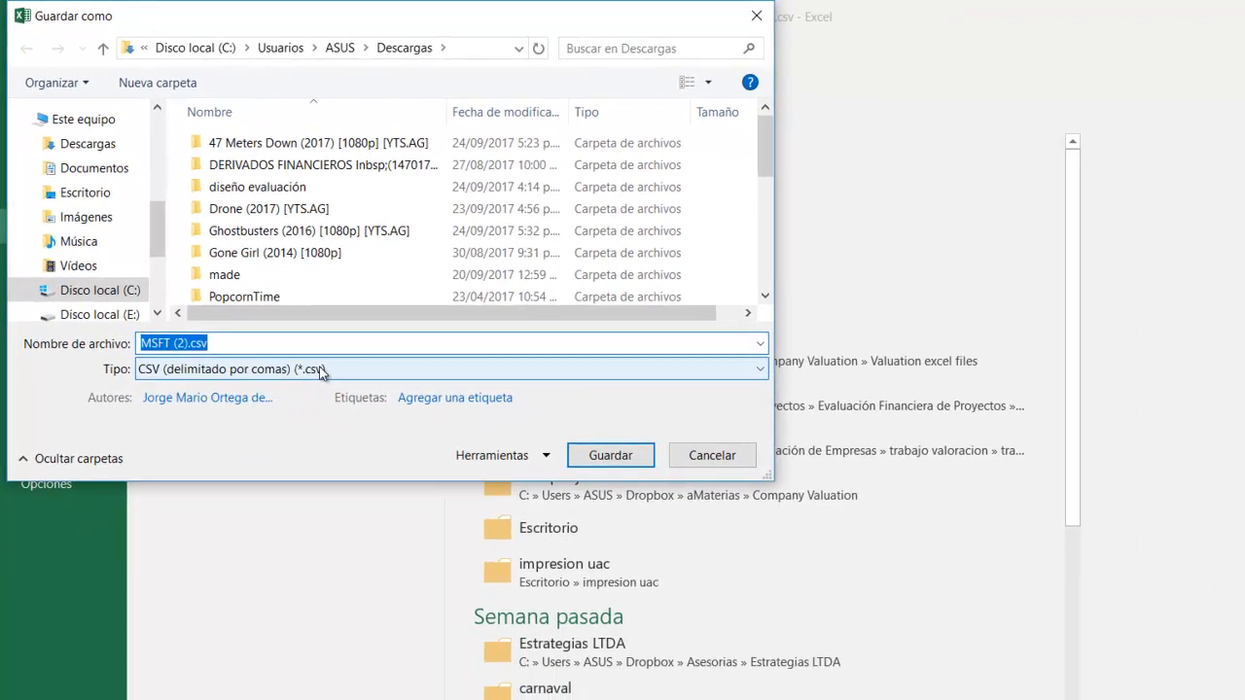
{"action": "left_click", "coordinate": [381, 440]}
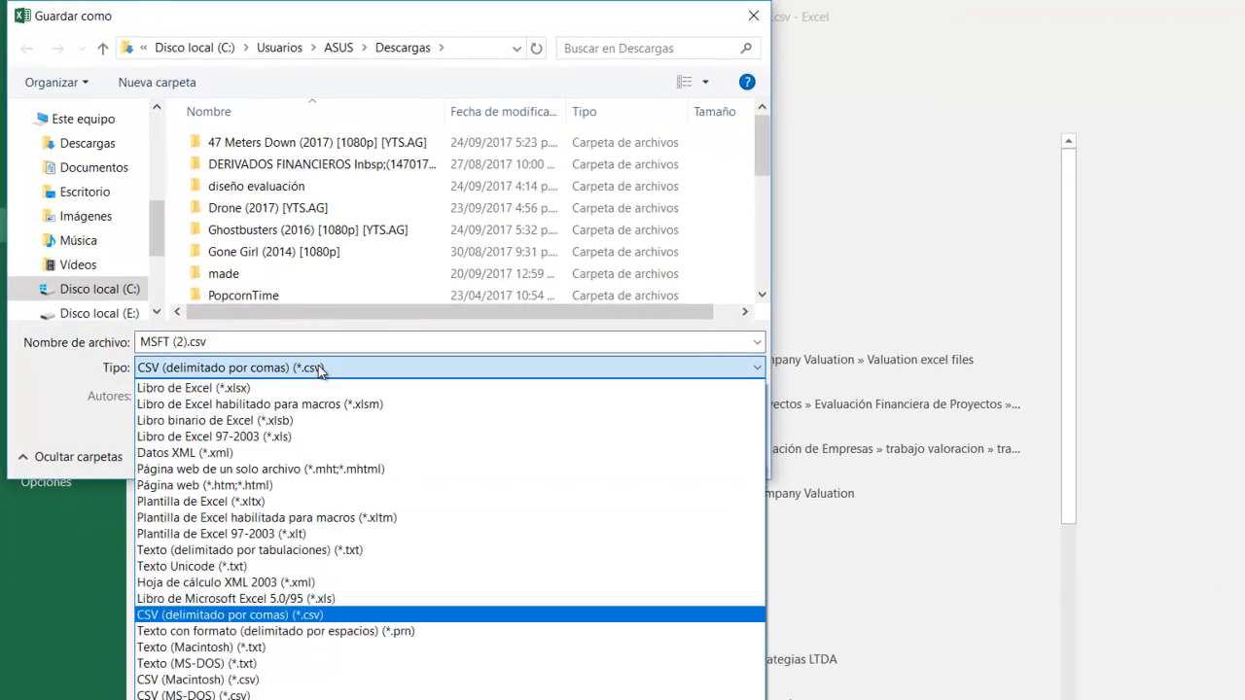
{"action": "left_click", "coordinate": [266, 389]}
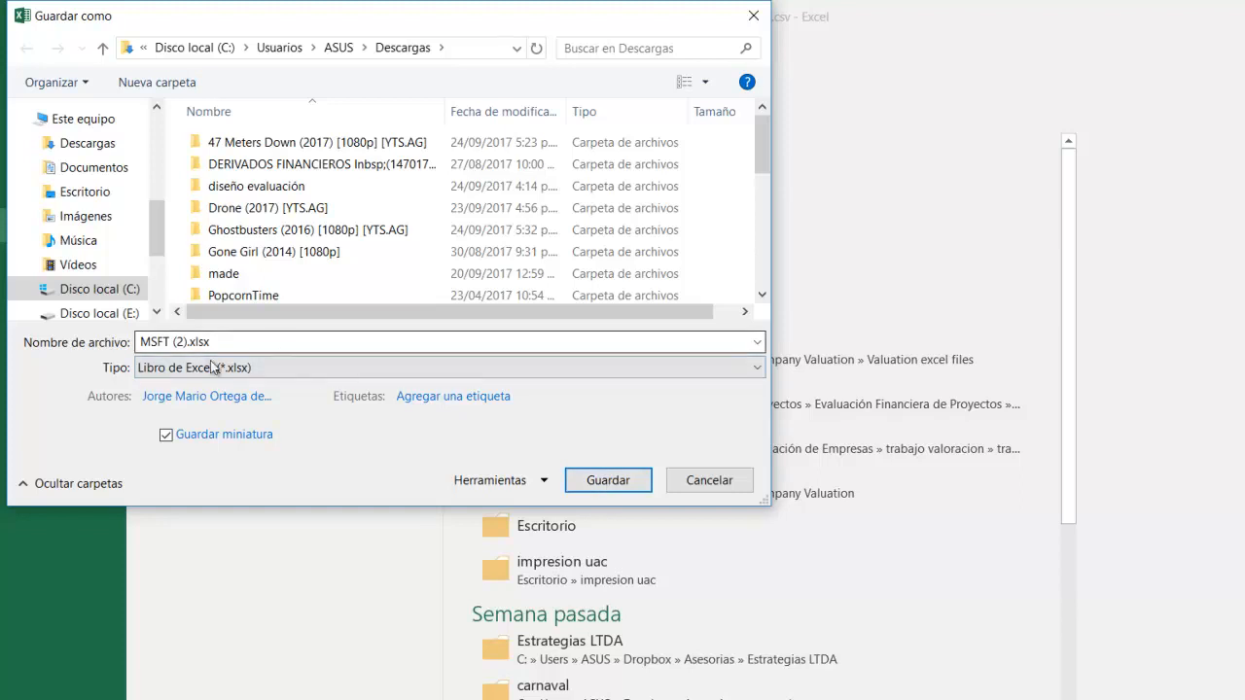
{"action": "left_click", "coordinate": [605, 482]}
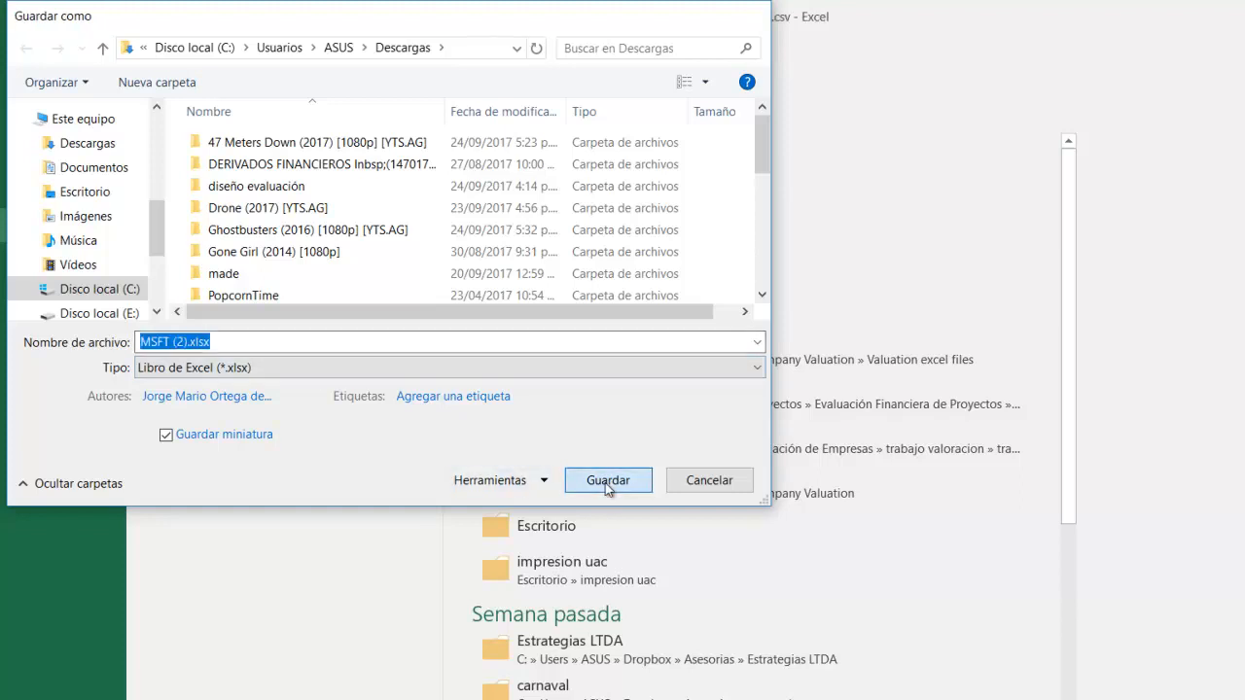
{"action": "left_click", "coordinate": [156, 260]}
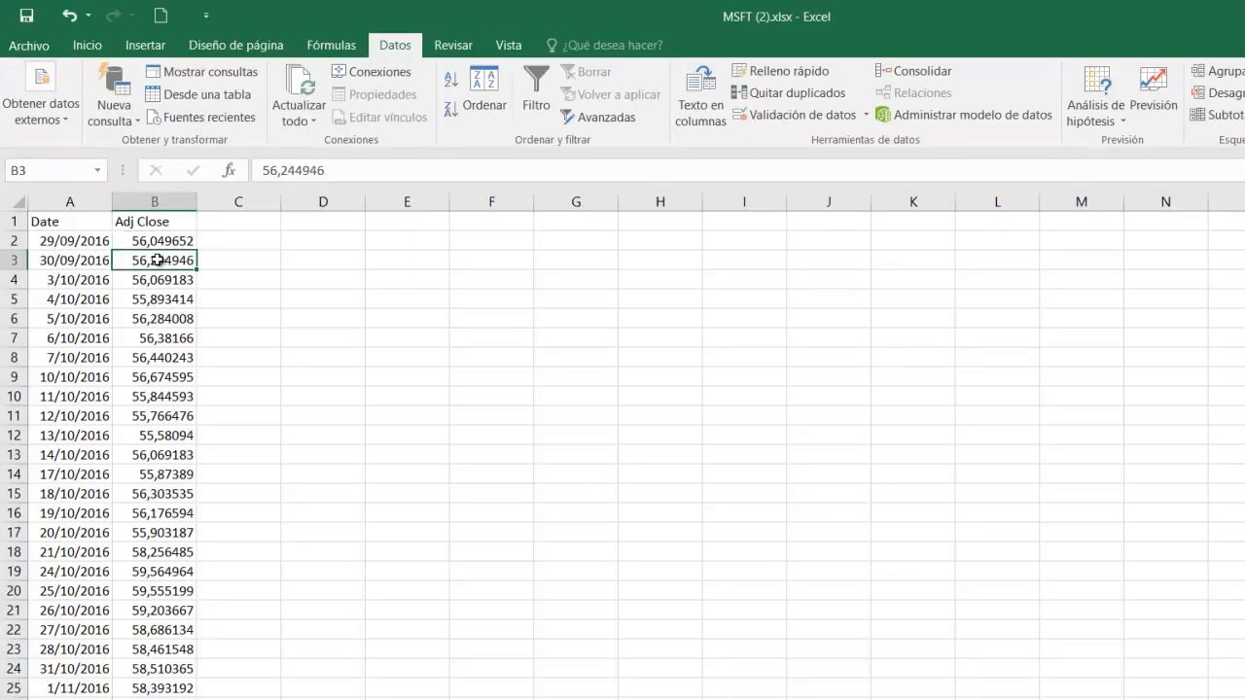